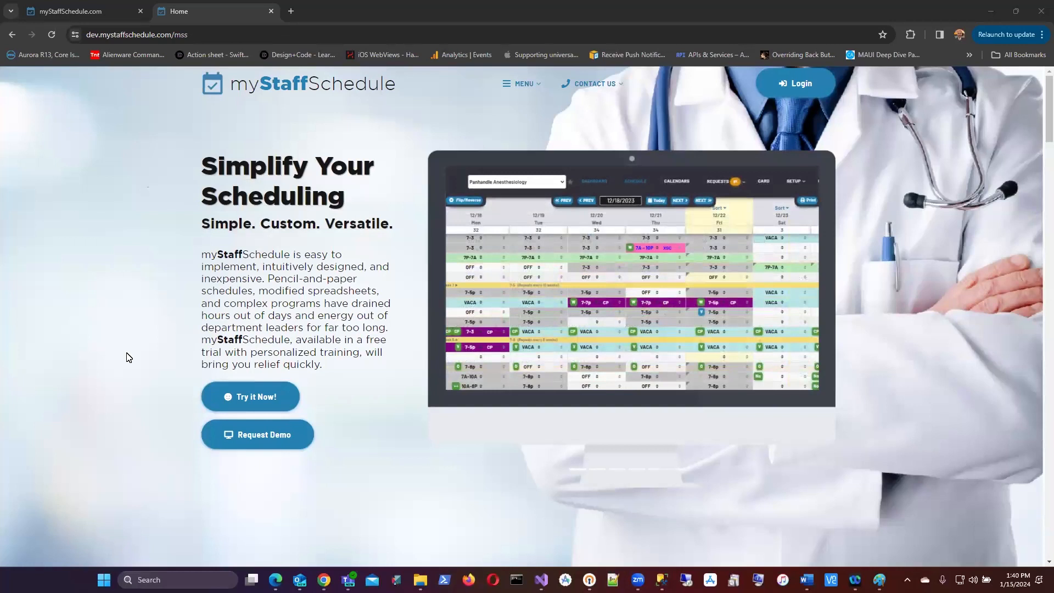
Step: Enter job title Owner, organization REN Enterprises, LLC and staff count 10 in the profile form
click(87, 11)
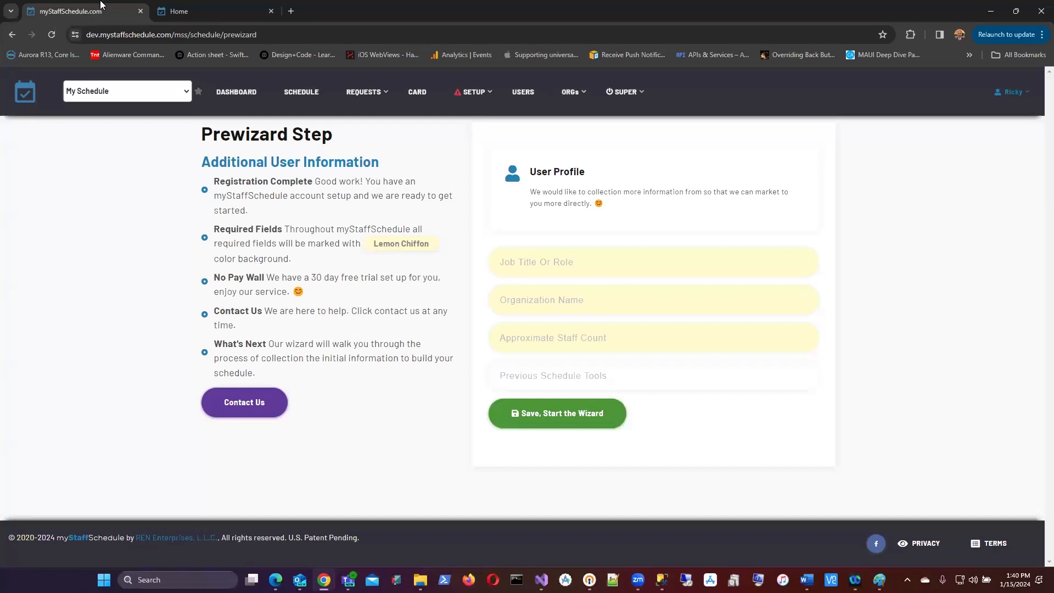
click(538, 261)
text(Owner)
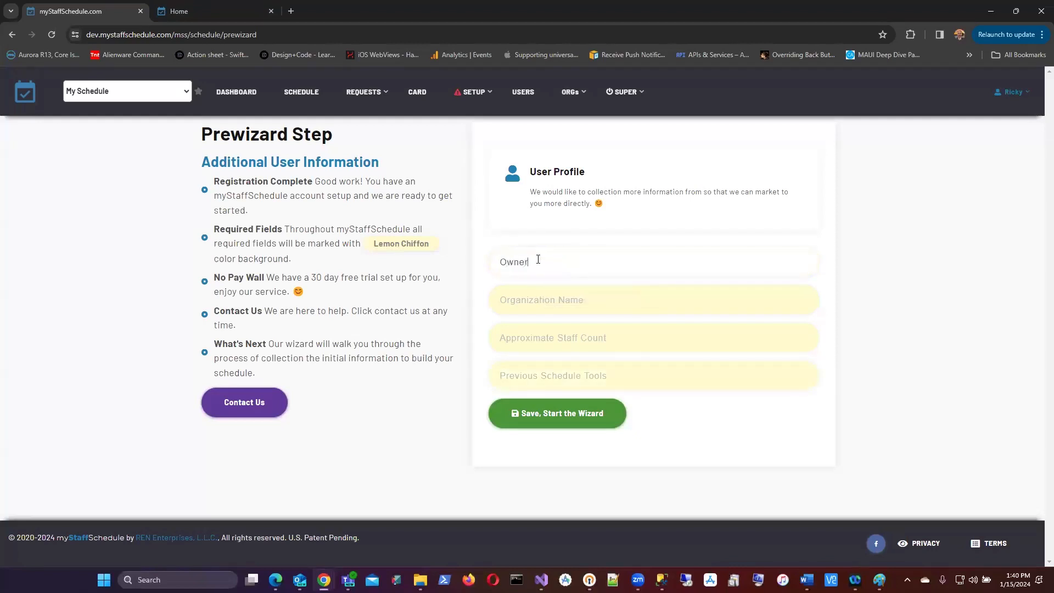
key(Tab)
text(REN)
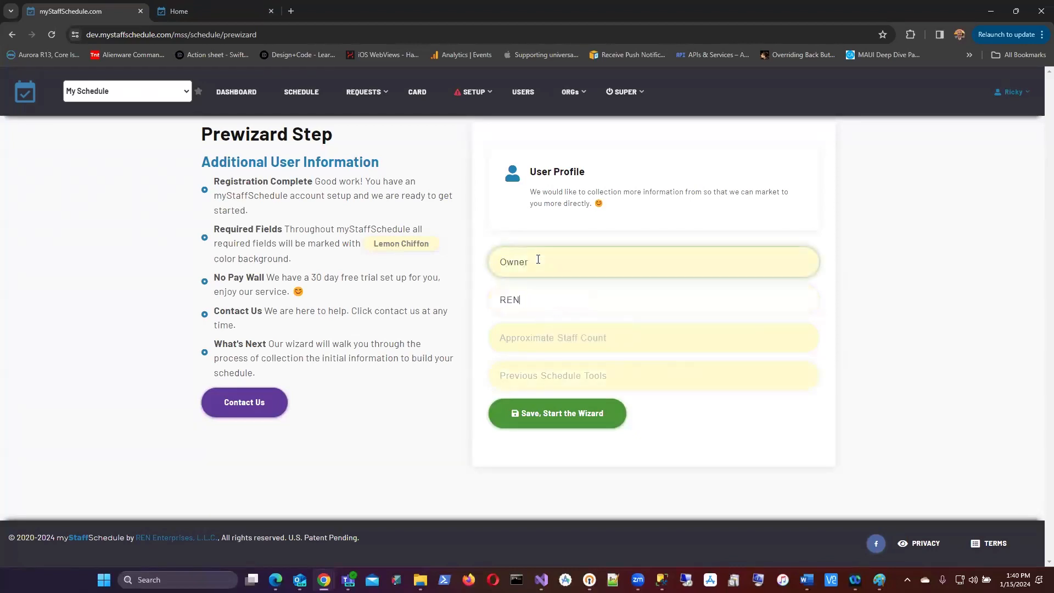
text( Enterprises, LLC)
key(Tab)
text(10)
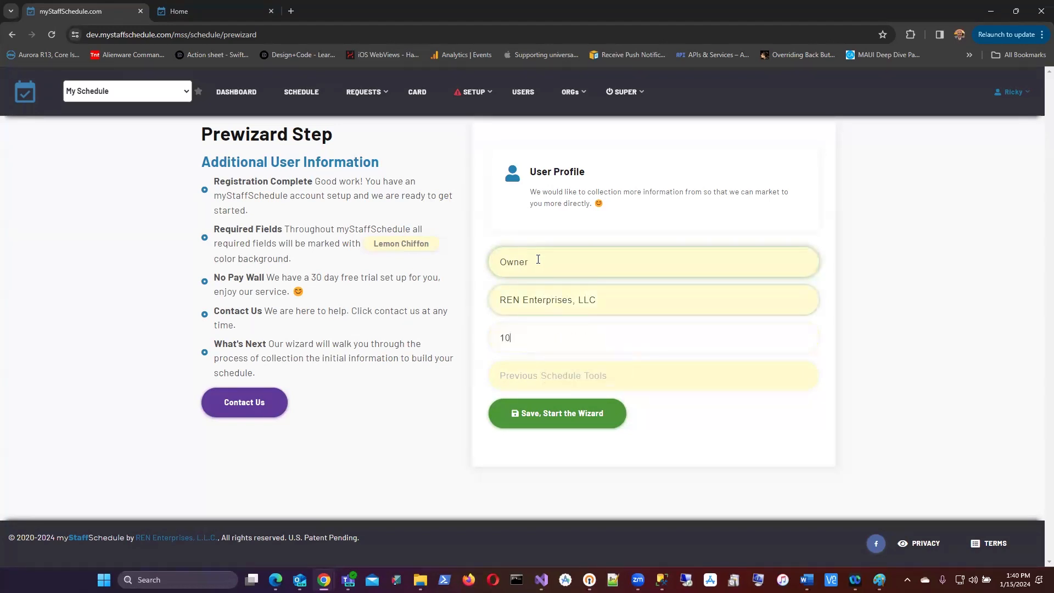
key(Tab)
Step: Enter 'none' for previous tools, start the wizard, and name the schedule AL CRNA
text(none)
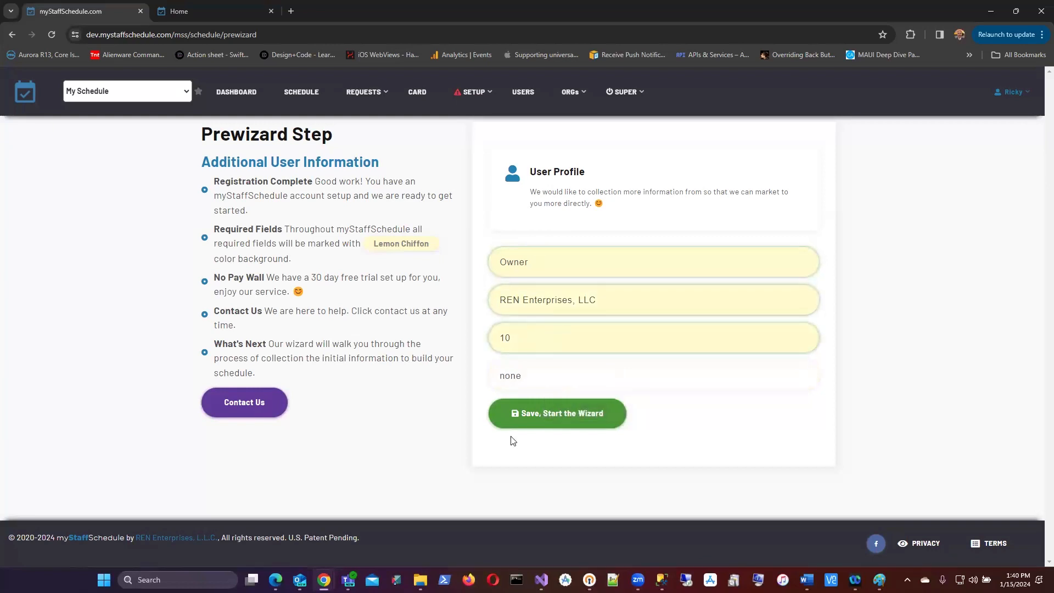
click(570, 414)
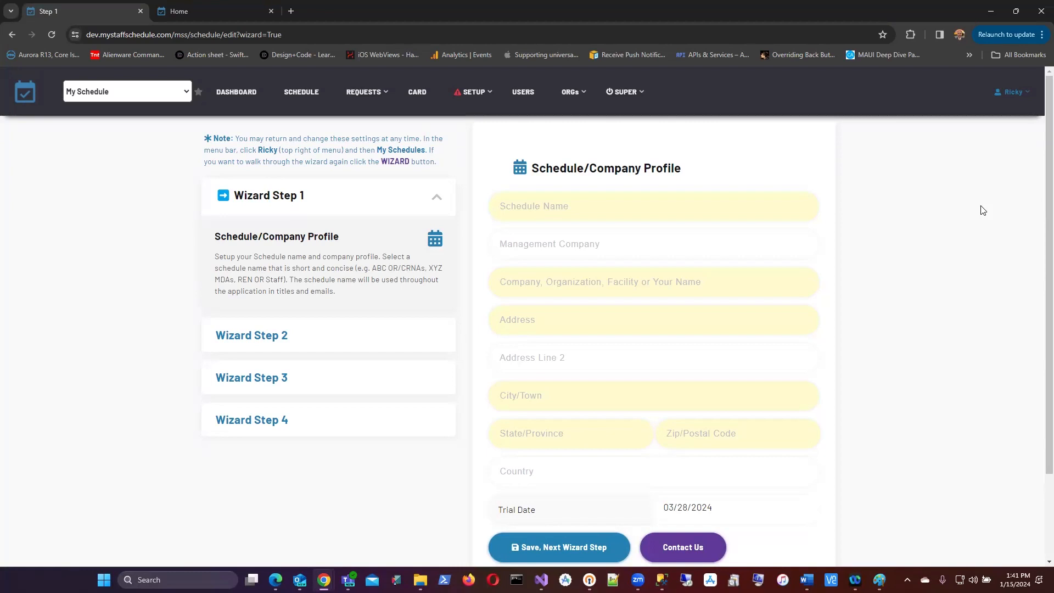
click(533, 202)
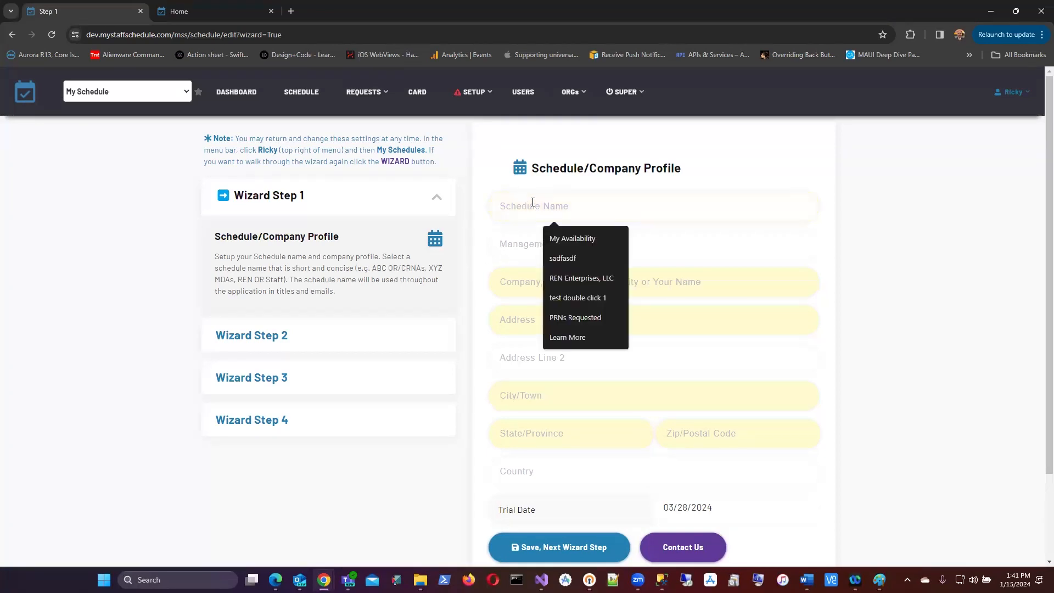
text(AL )
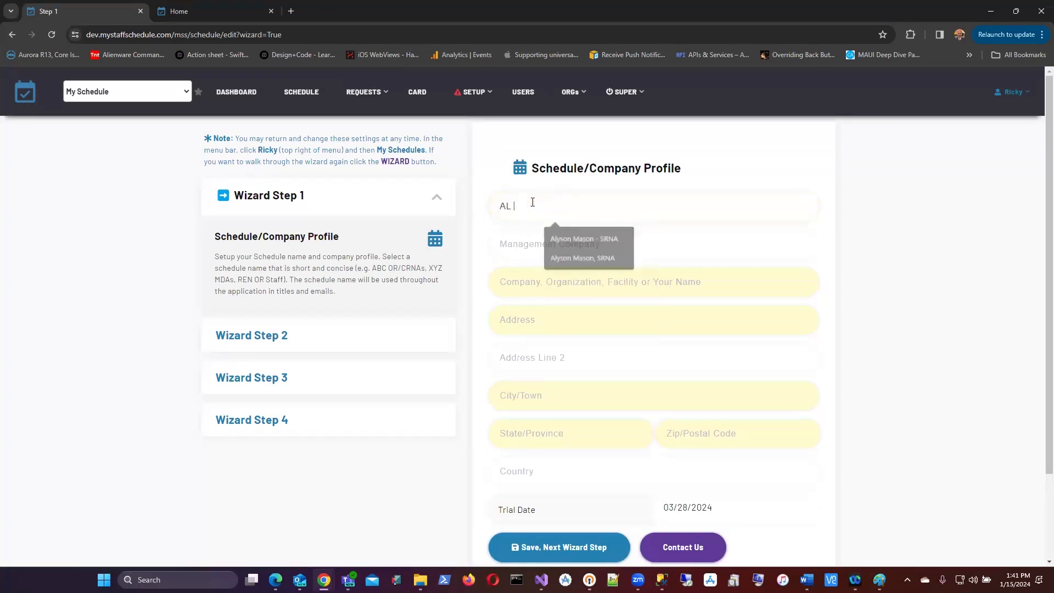
text(CRNA)
key(Tab)
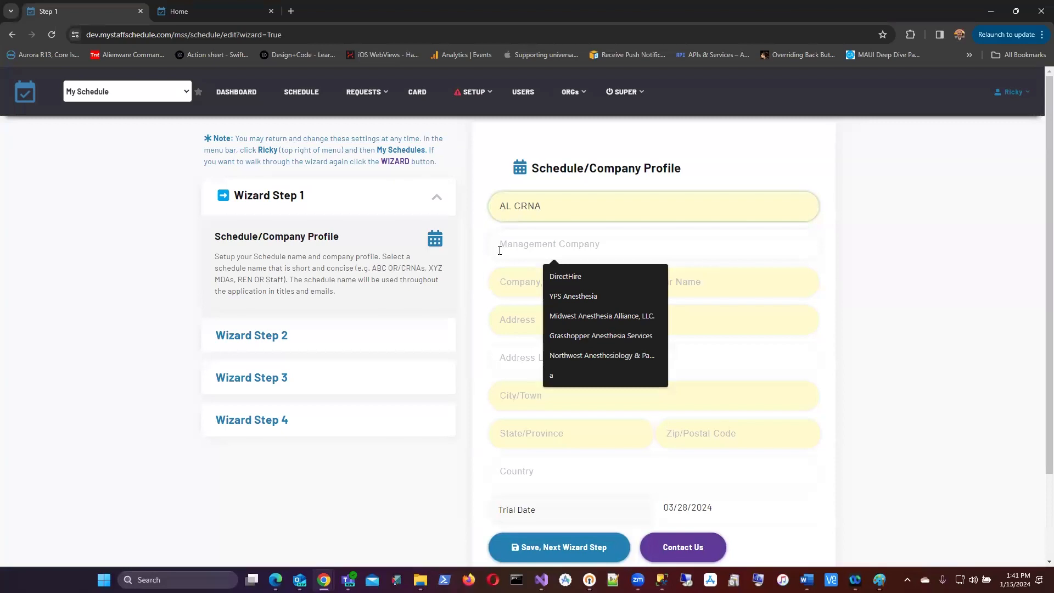
Step: Set the management company to REN Enterprises, LLC from the suggestions
click(503, 282)
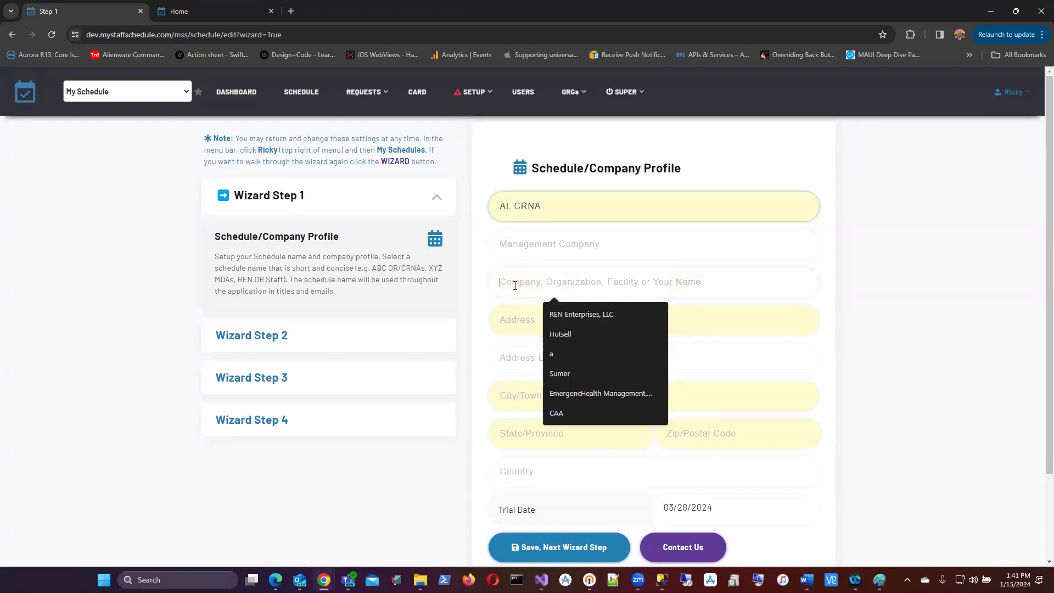
text(H)
key(BackSpace)
text(REN)
click(560, 315)
Step: Enter the company's street address, city, state and zip code, then save the step
click(509, 320)
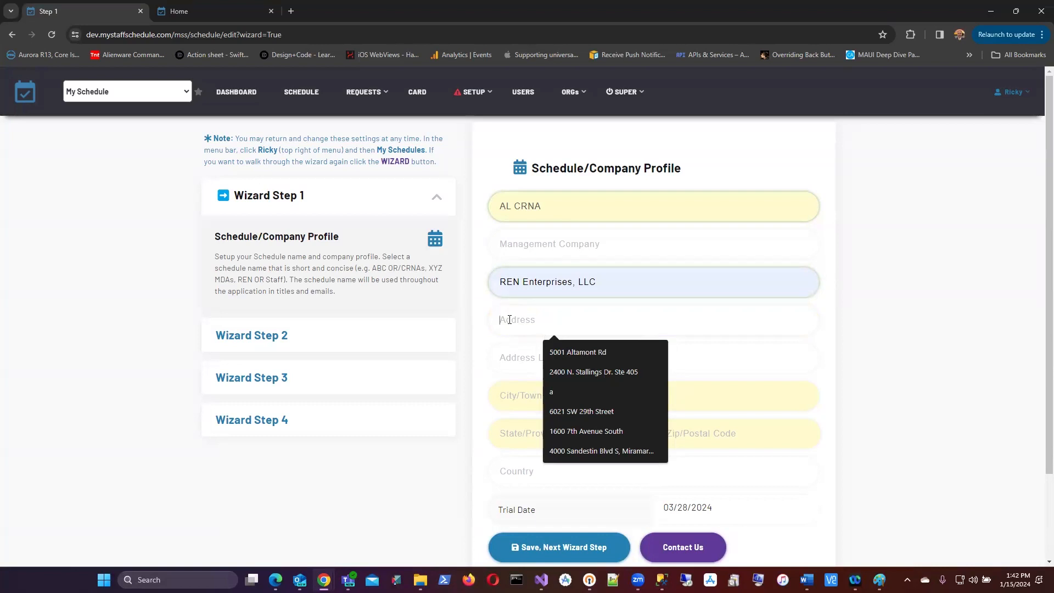
text(123 Main)
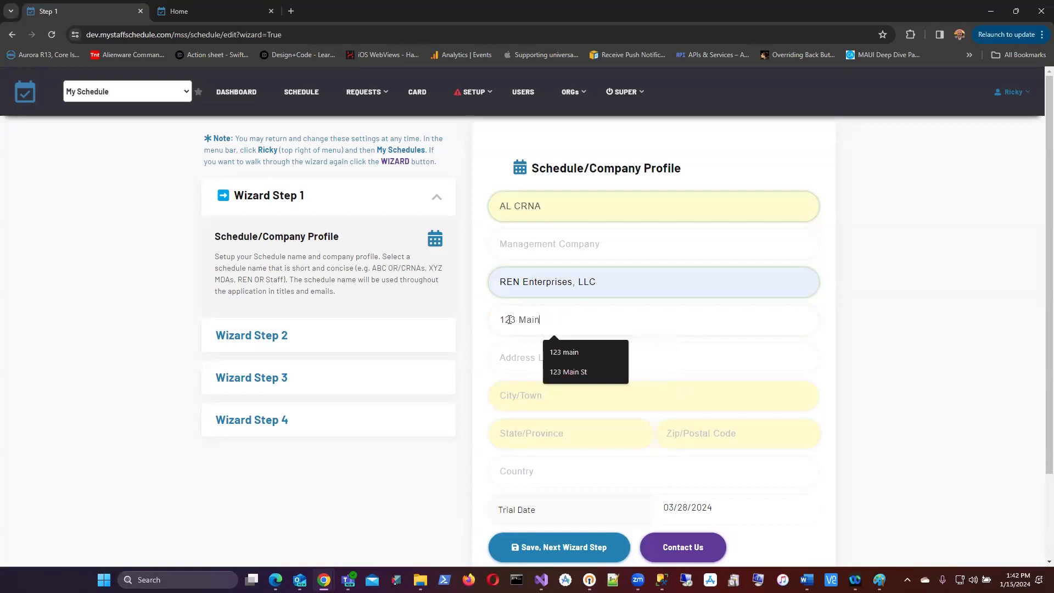
key(Down)
key(Tab)
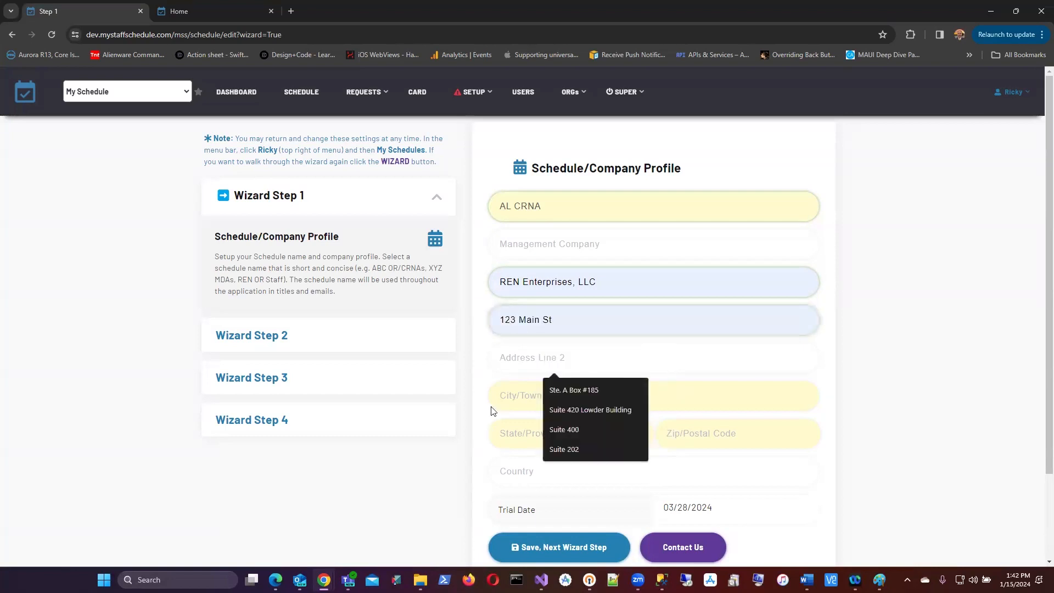
click(512, 397)
text(Birmingham)
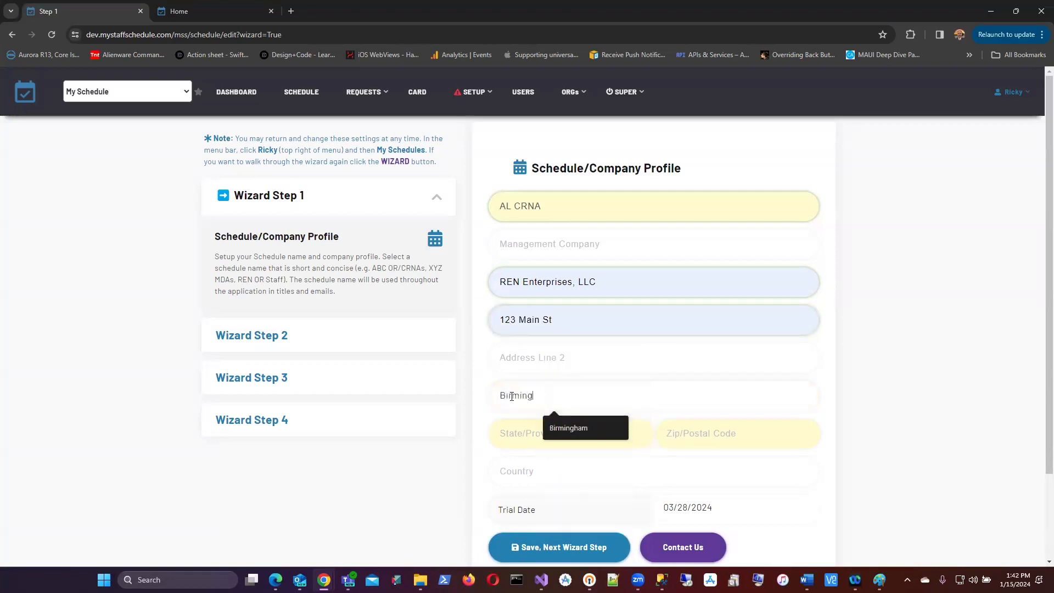
key(Tab)
text(AL)
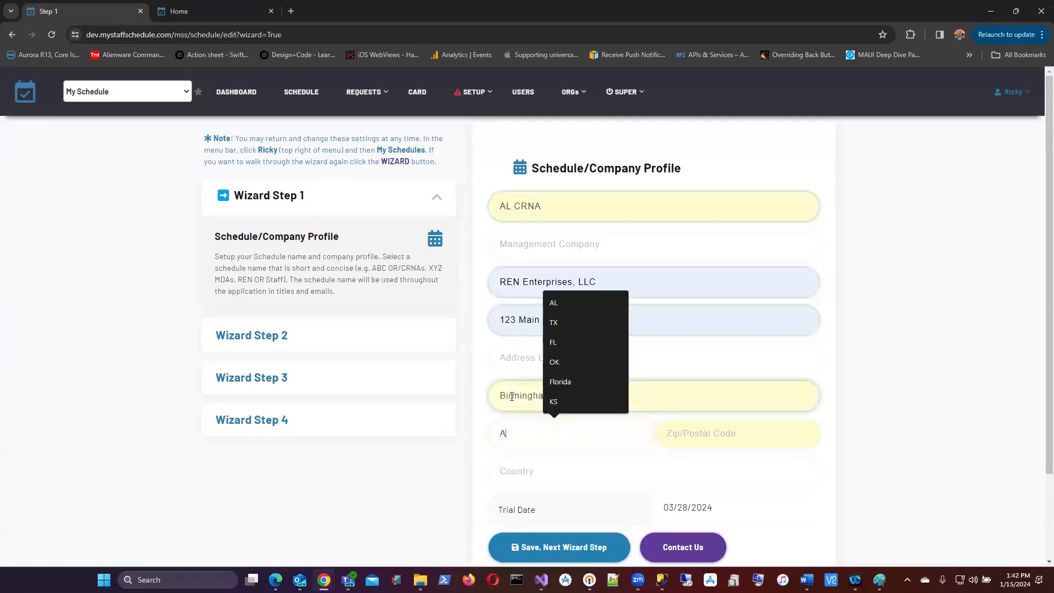
key(Tab)
text(35222)
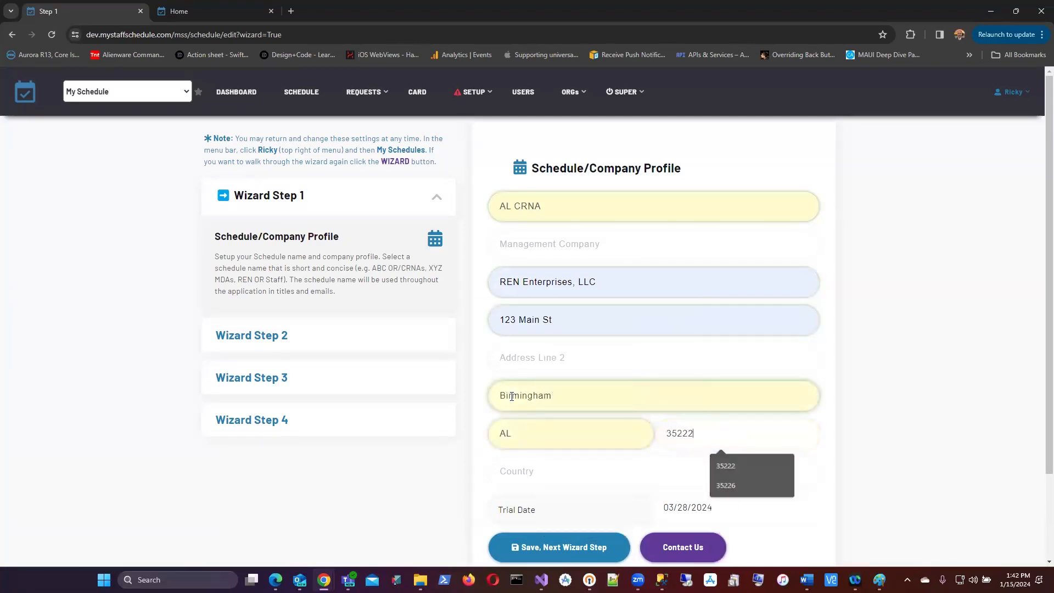
click(549, 548)
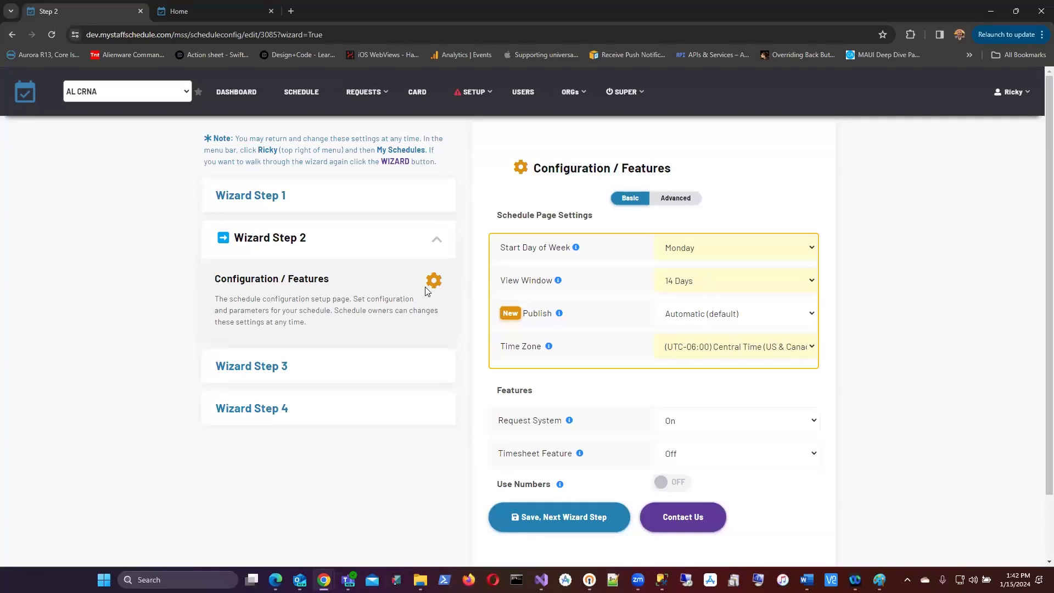
Step: Scroll through the Configuration / Features settings of wizard step 2
scroll(595, 214, down, 2)
scroll(686, 274, up, 2)
click(812, 314)
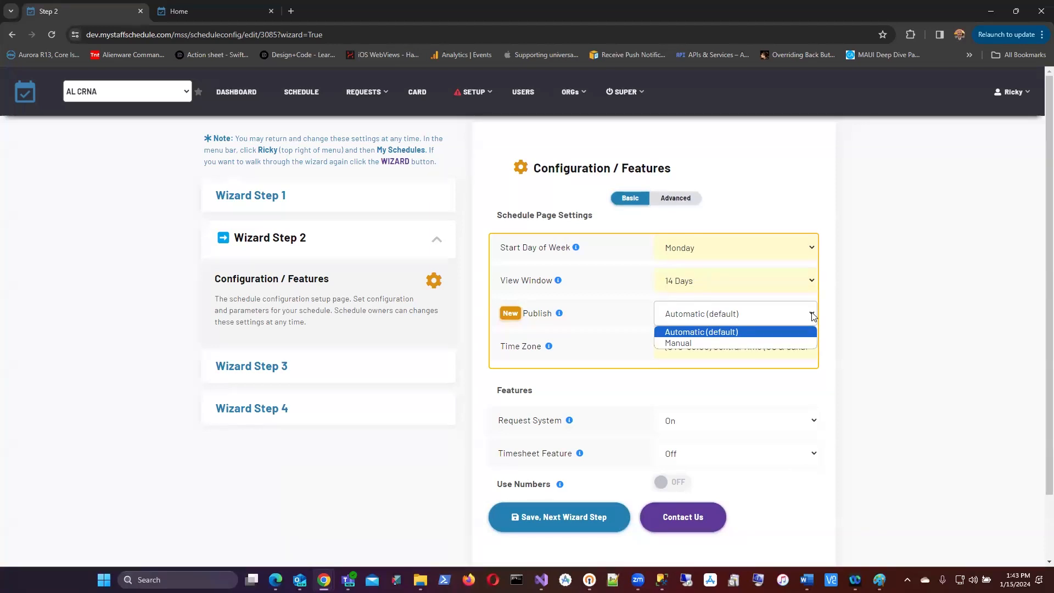
click(829, 315)
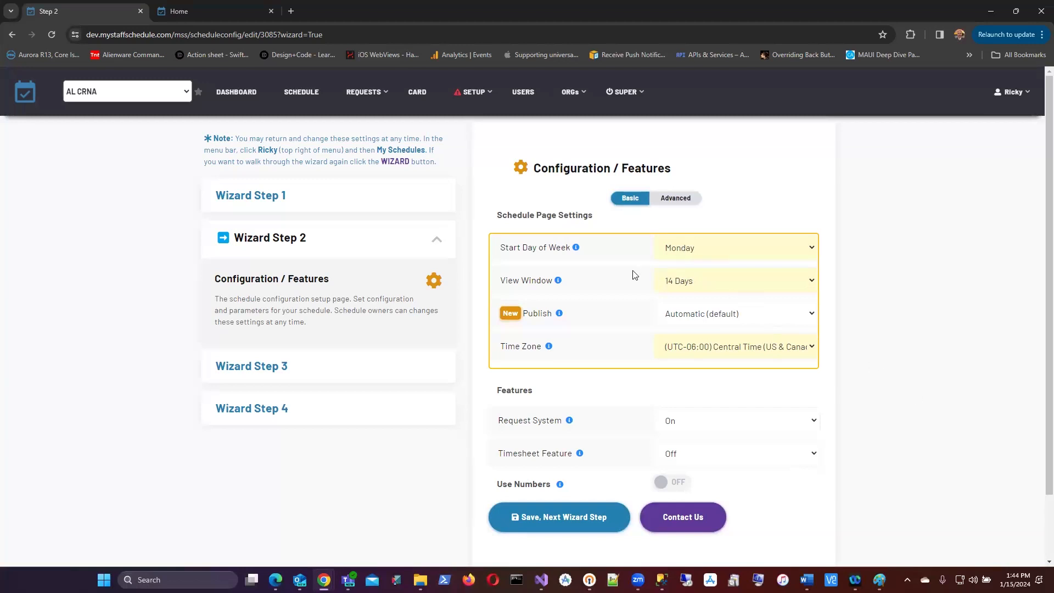
scroll(643, 330, down, 1)
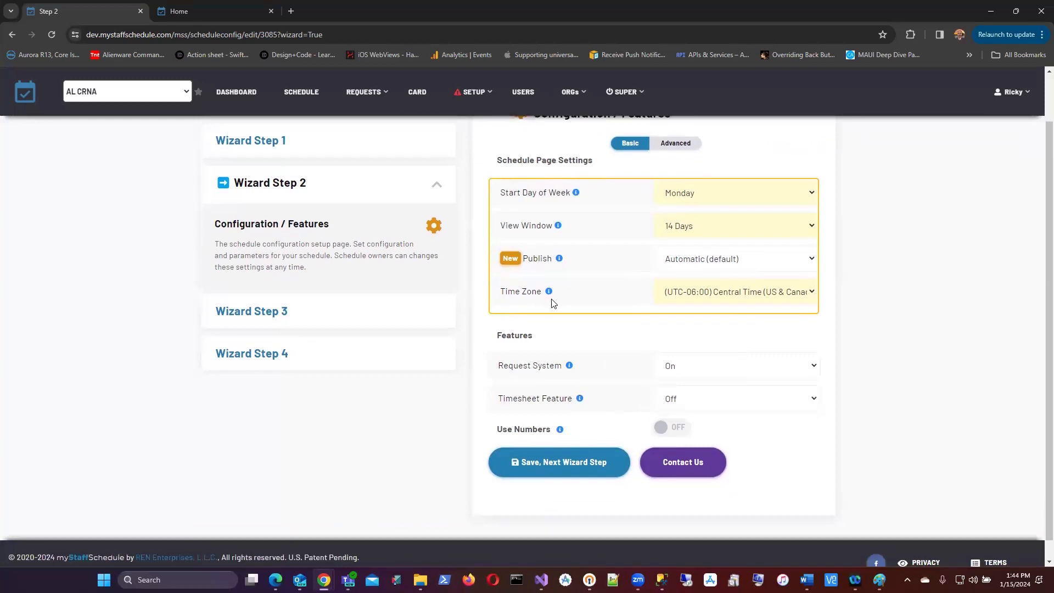
scroll(553, 301, up, 1)
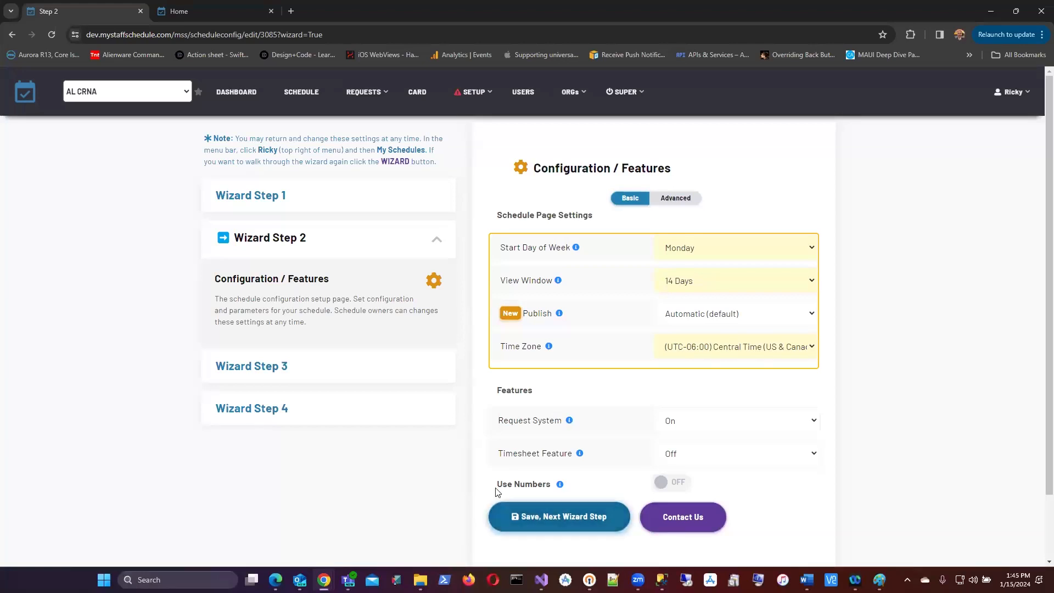
Step: Save the configuration and add the first staff member's first and last name with title Chief
click(555, 522)
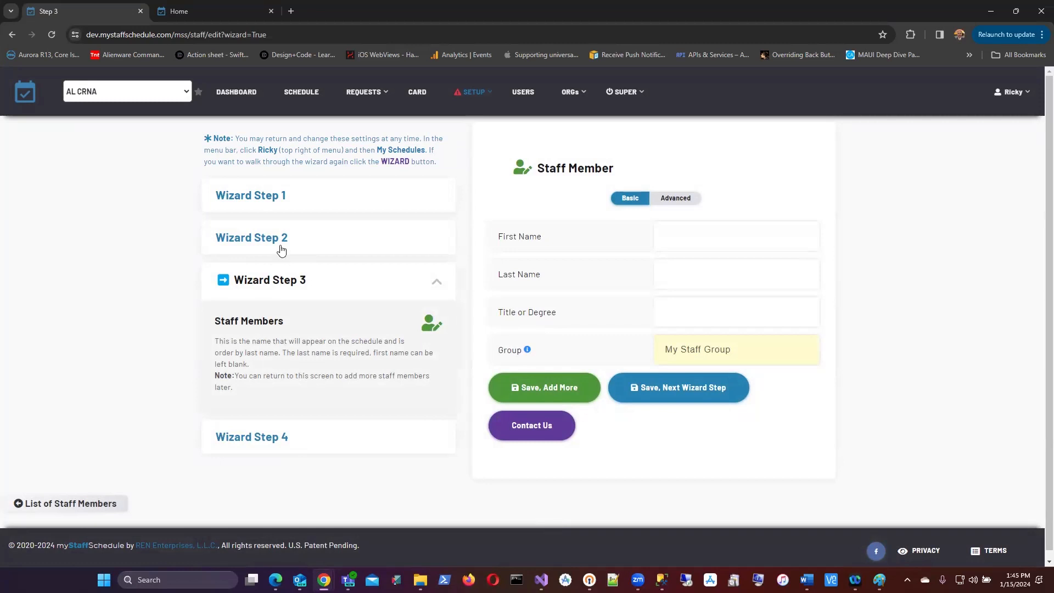
click(683, 233)
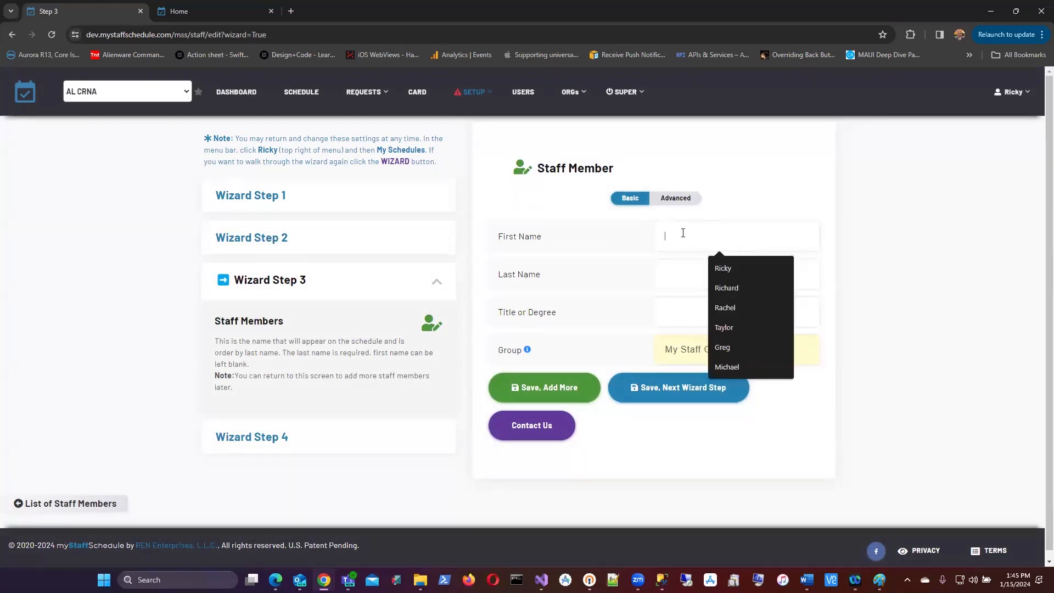
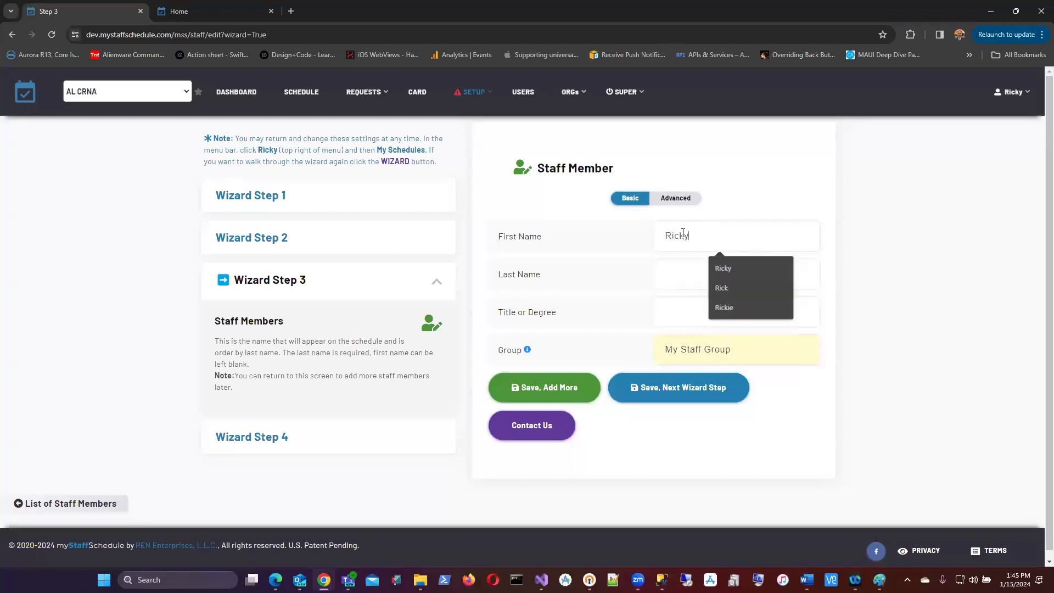
key(Tab)
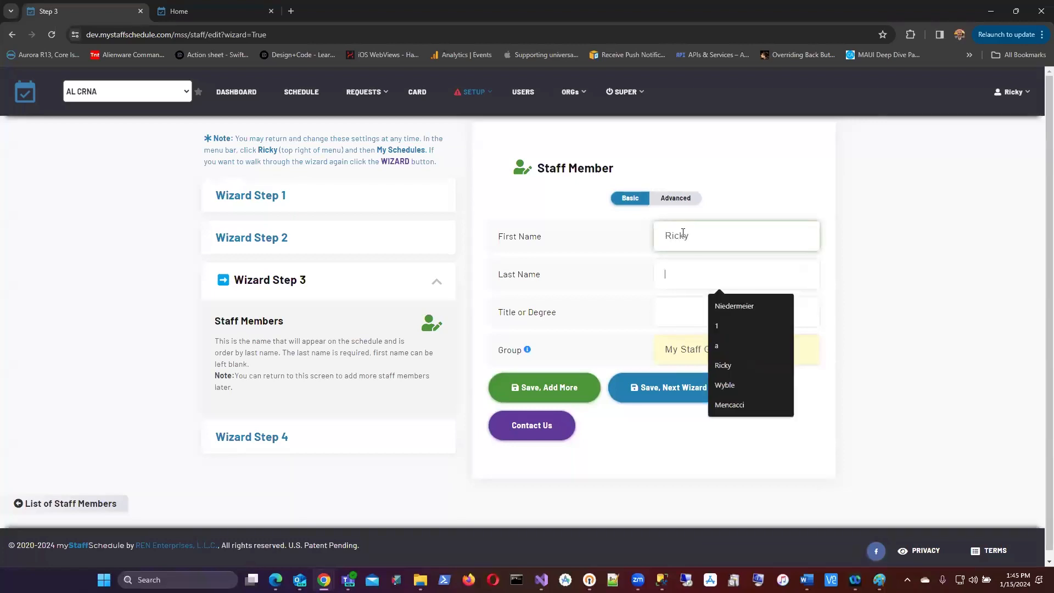
key(Tab)
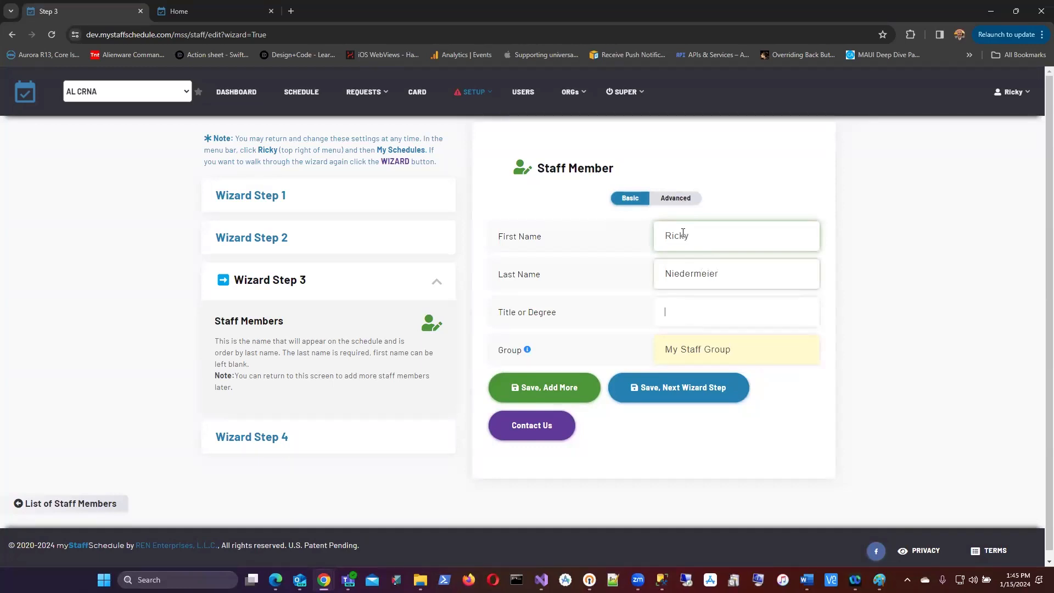
text(Chief)
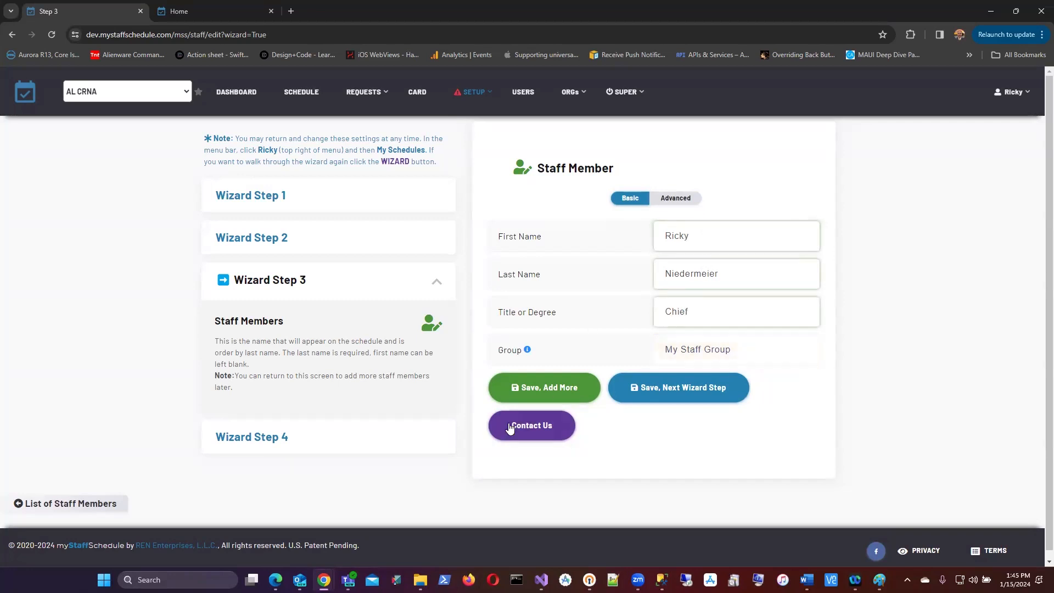
click(528, 387)
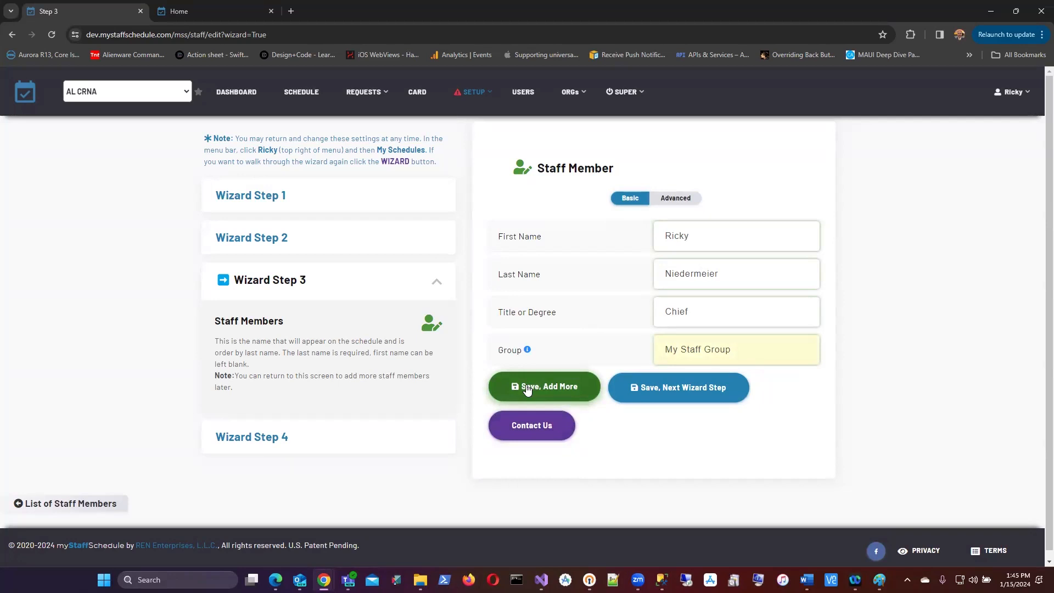
click(527, 388)
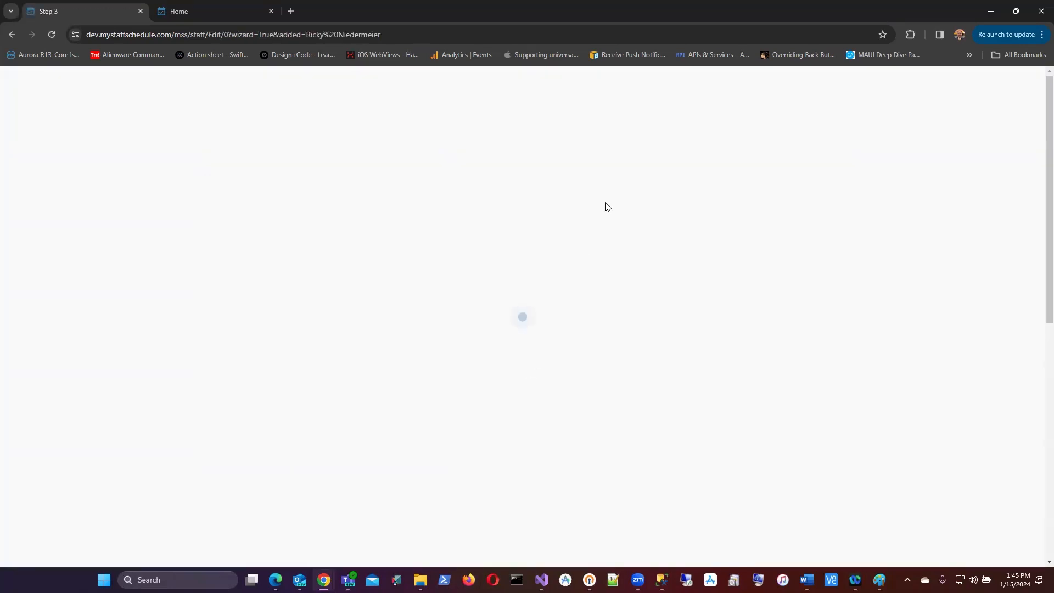
Step: Add a second staff member's first and last name and save it
click(684, 289)
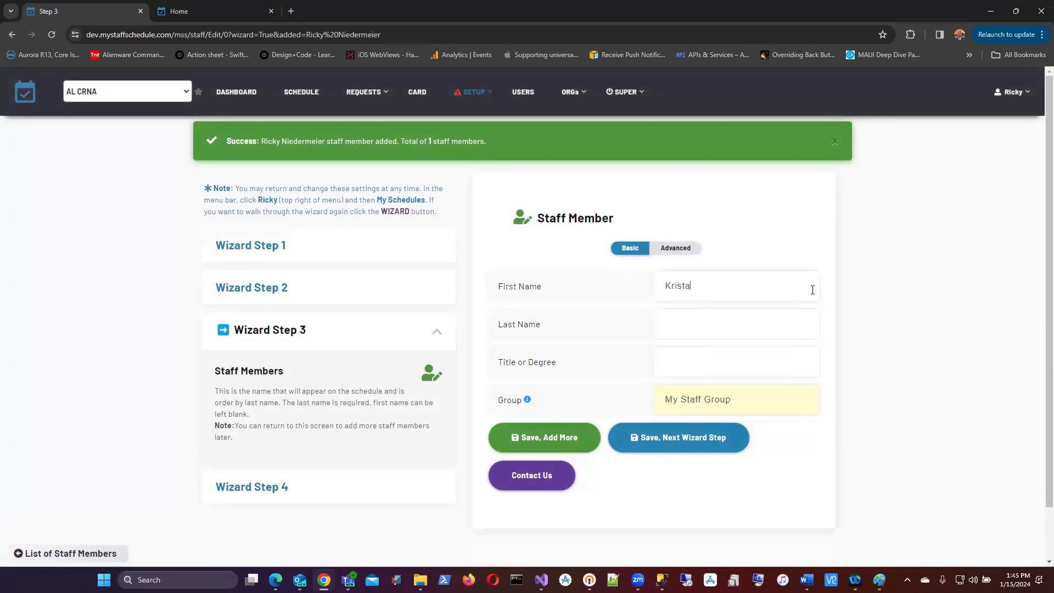
key(Tab)
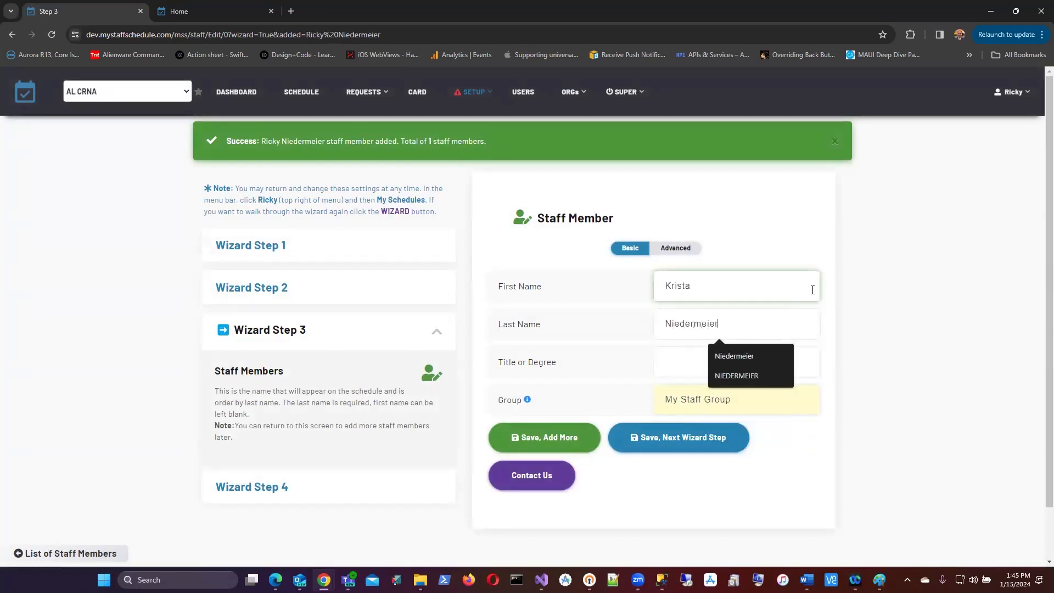
key(Tab)
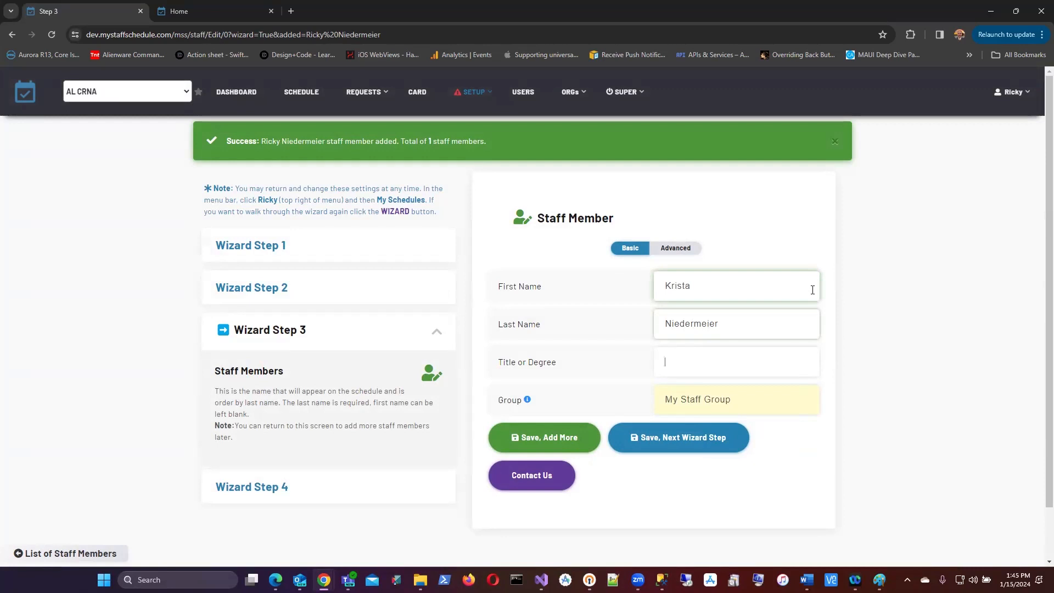
click(520, 437)
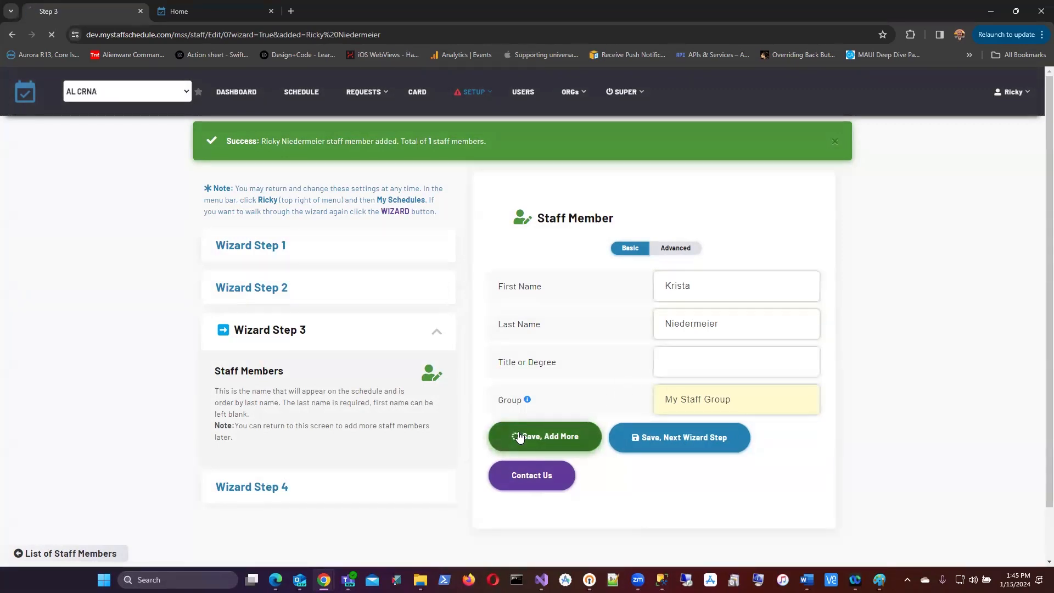
click(674, 284)
Step: Enter the third staff member's first name, leaving the last name blank, and view the SETUP menu
text(J)
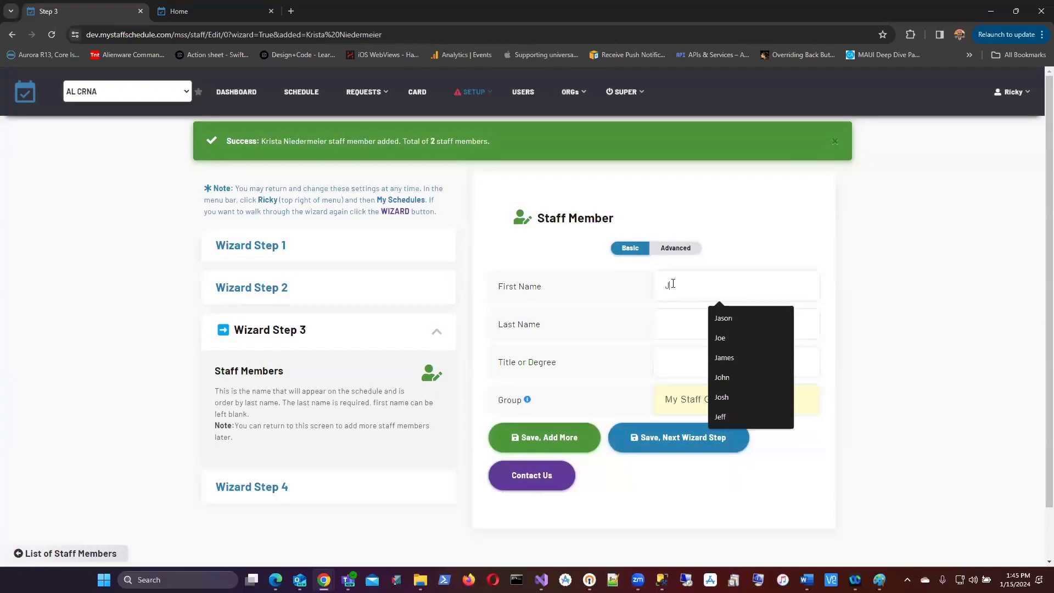
text(on)
key(Tab)
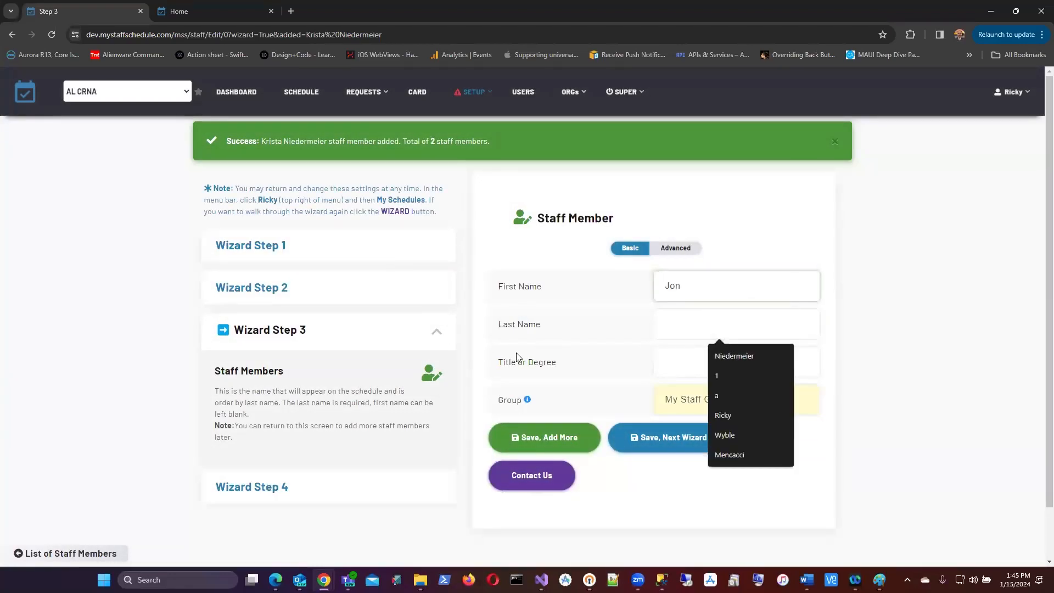
click(675, 362)
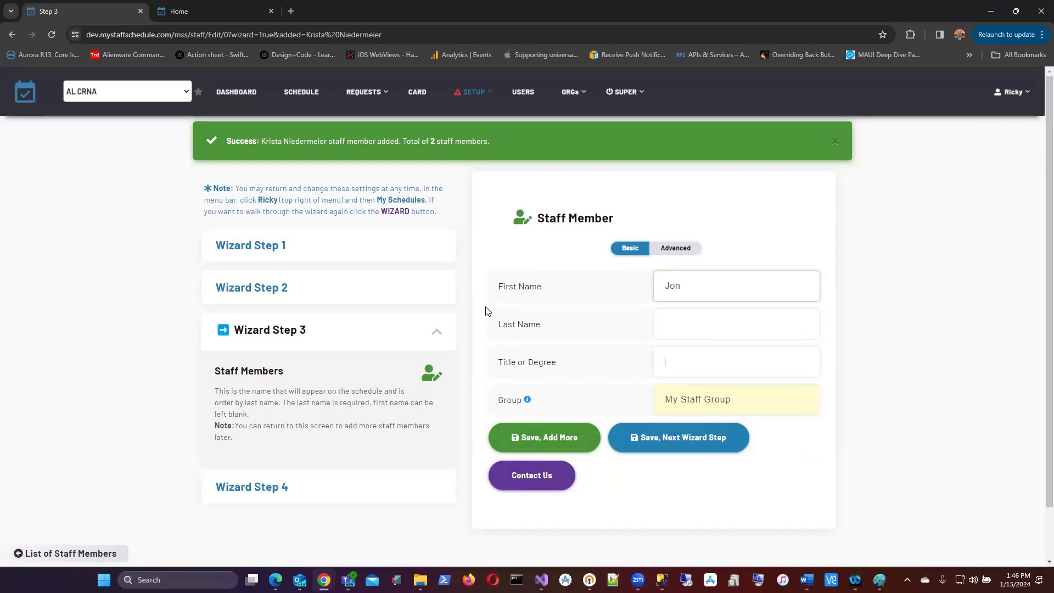
click(474, 92)
mouse_move(474, 102)
Step: Review the advanced staff member fields, then save and advance to the Schedule Codes step
click(673, 248)
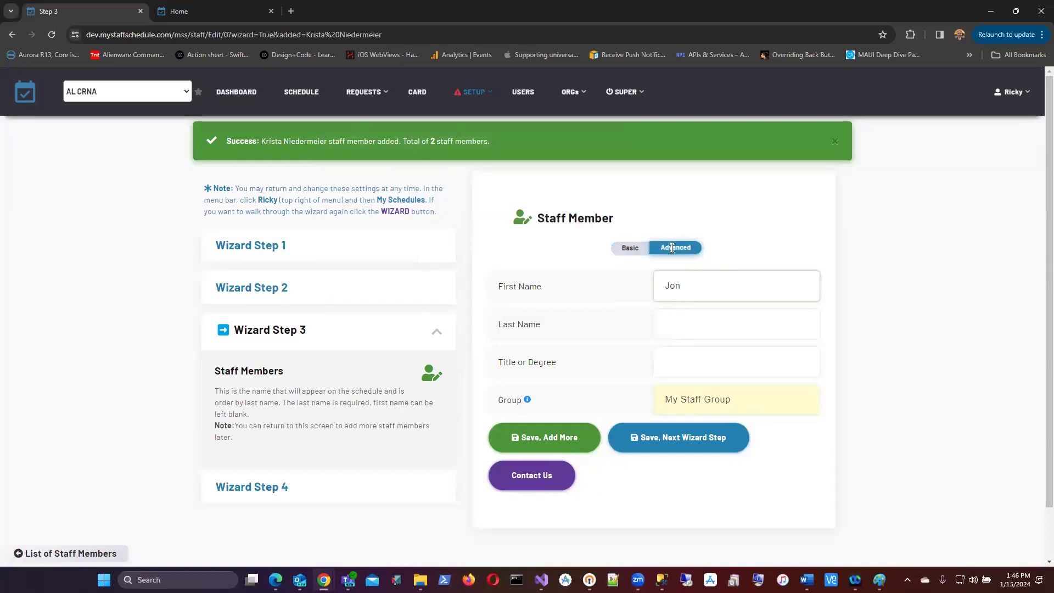
scroll(708, 319, down, 2)
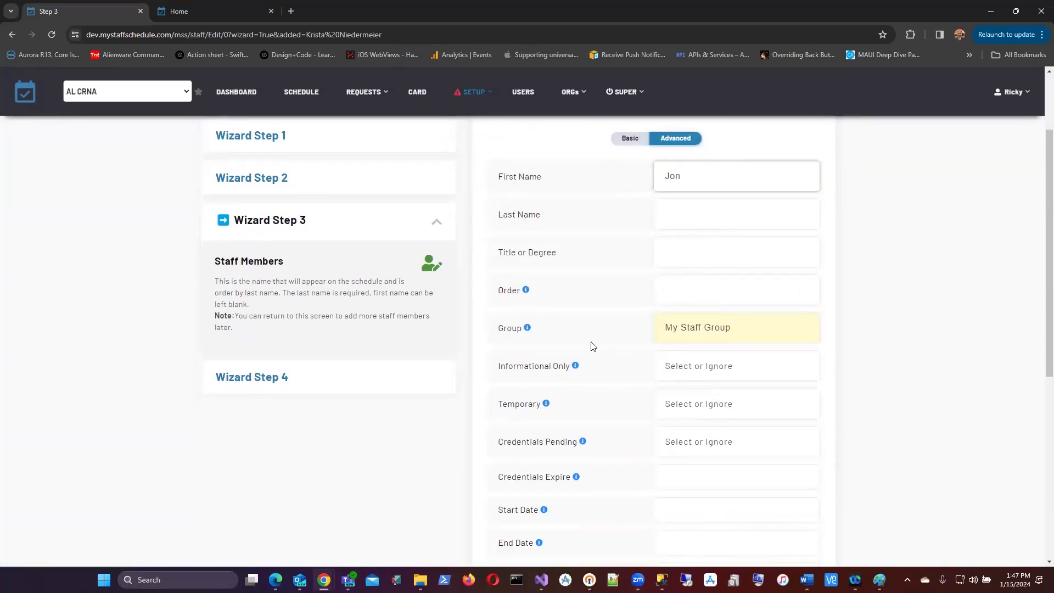
scroll(571, 329, up, 2)
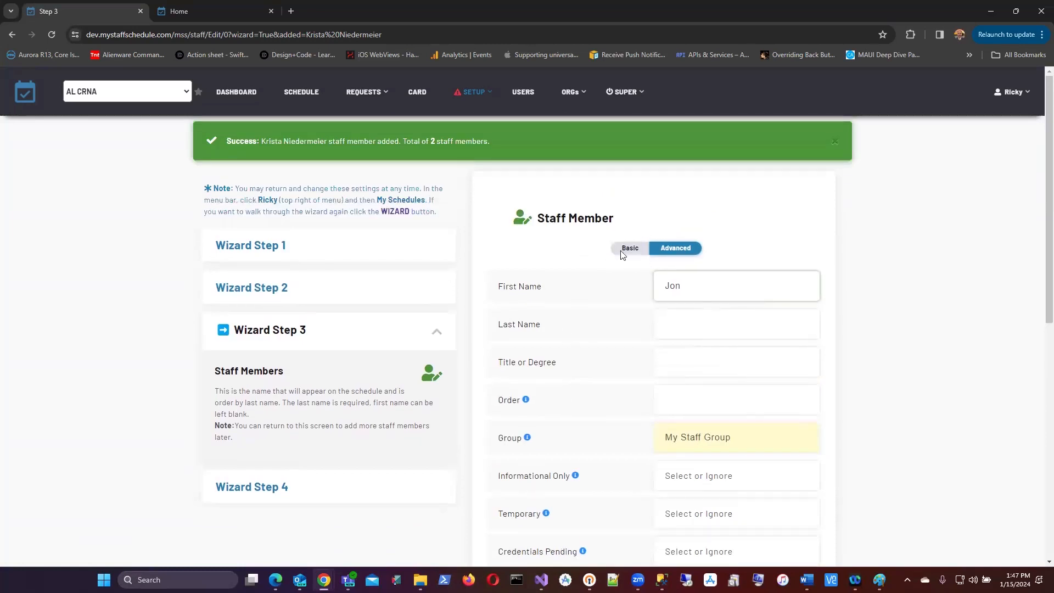
scroll(659, 253, down, 4)
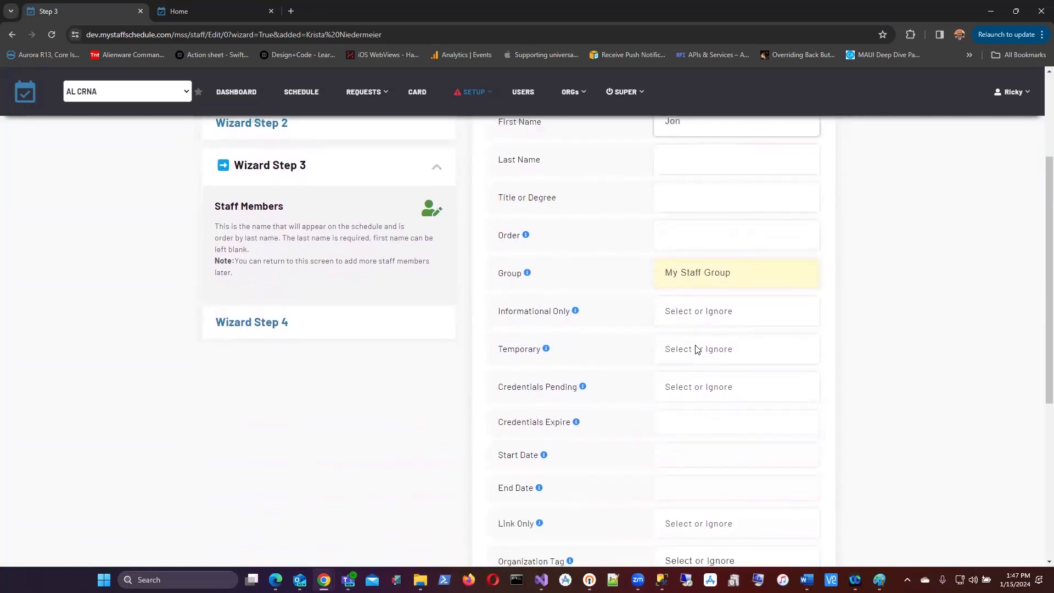
scroll(695, 349, down, 2)
scroll(666, 271, up, 7)
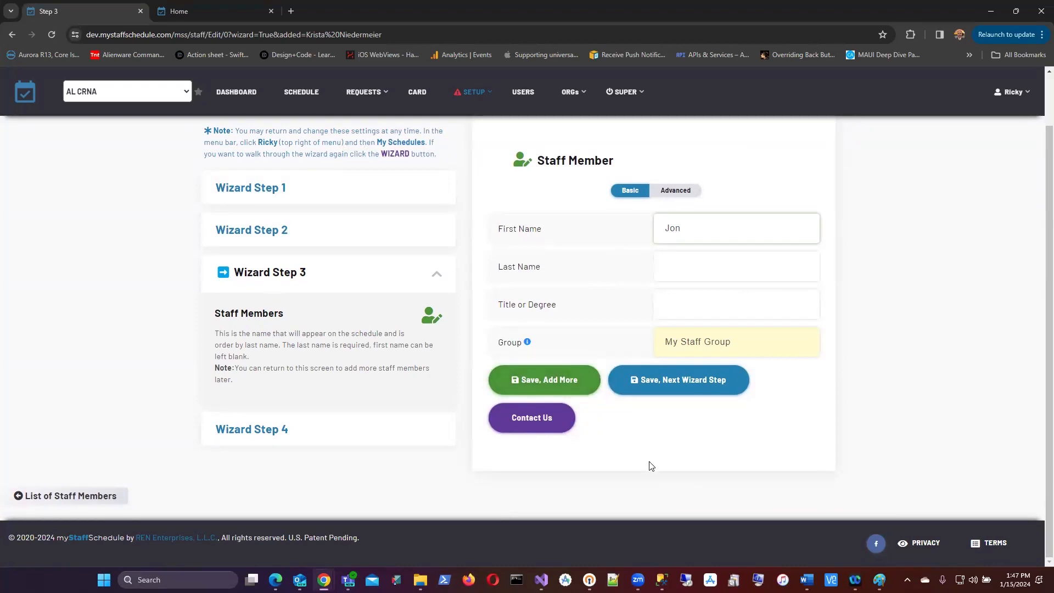
click(673, 383)
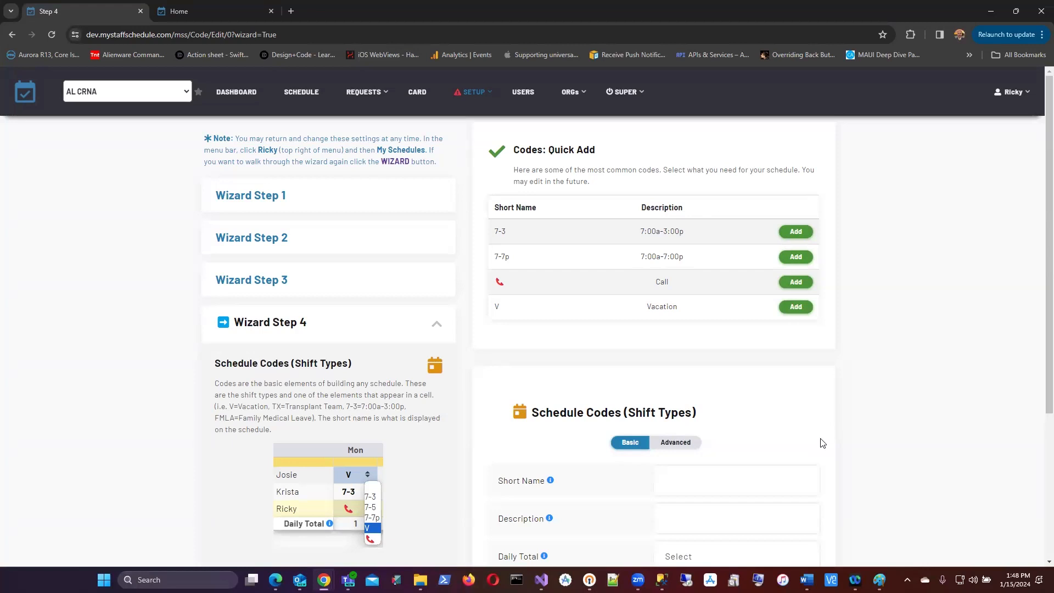
Step: Inspect the custom code form, opening the Color list and closing it without a choice
scroll(736, 410, down, 3)
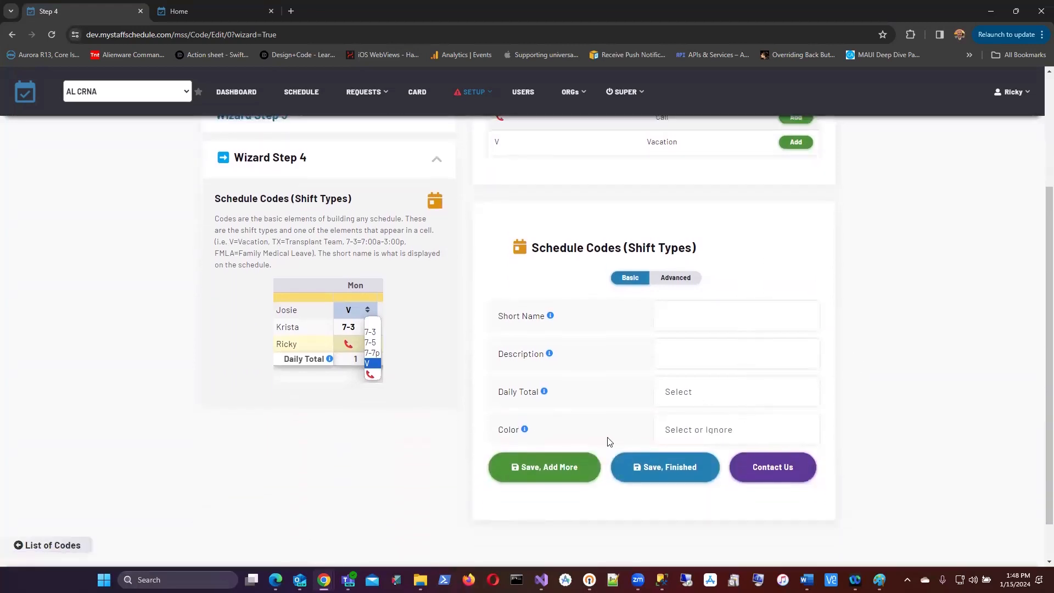
click(730, 431)
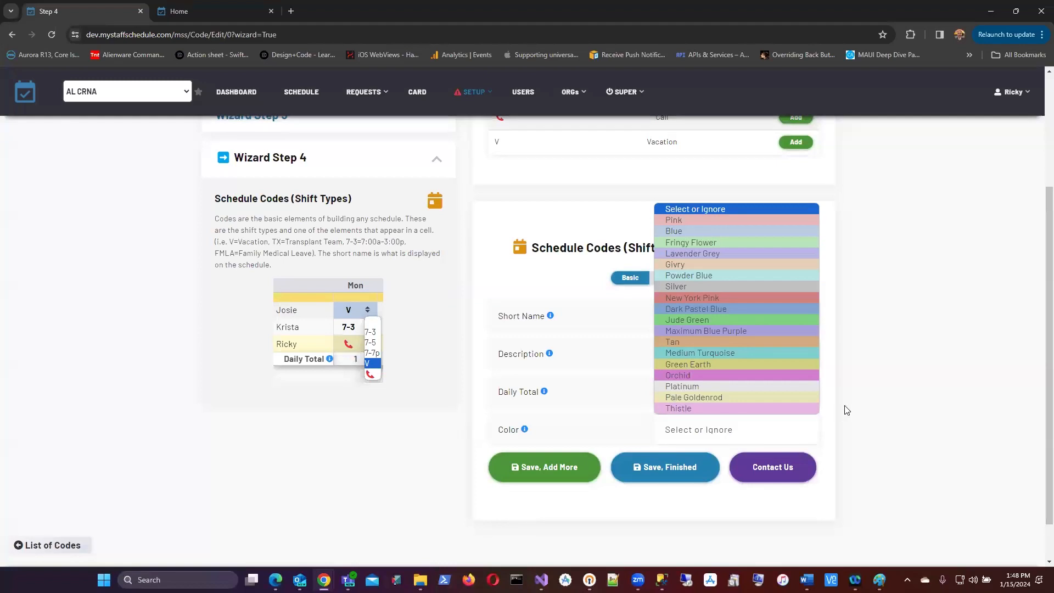
click(869, 399)
scroll(871, 399, up, 3)
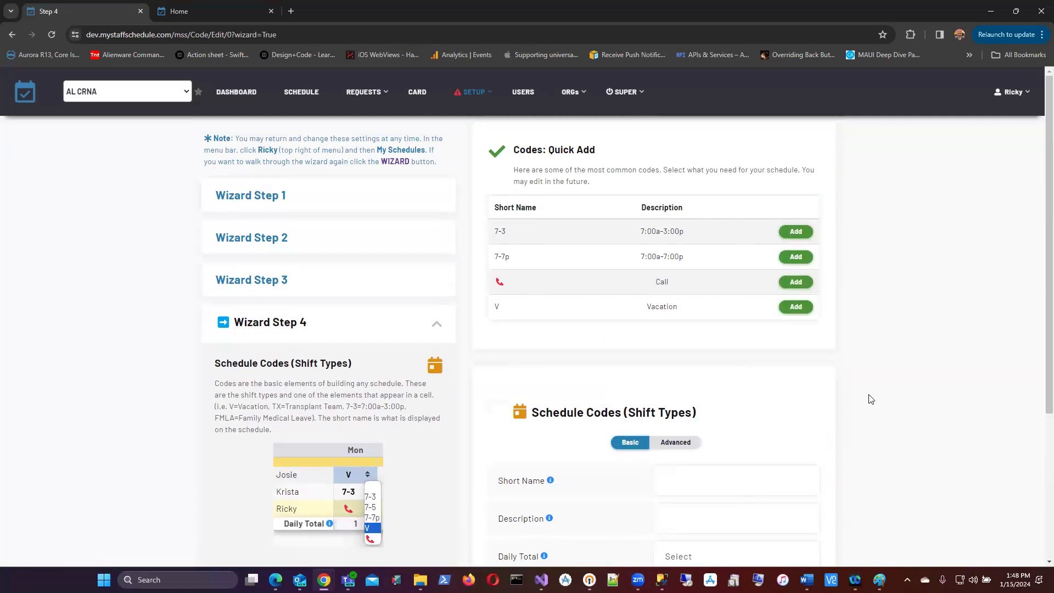
Step: Quick-add the 7-3, 7-7p, Call and Vacation codes
click(796, 232)
click(796, 257)
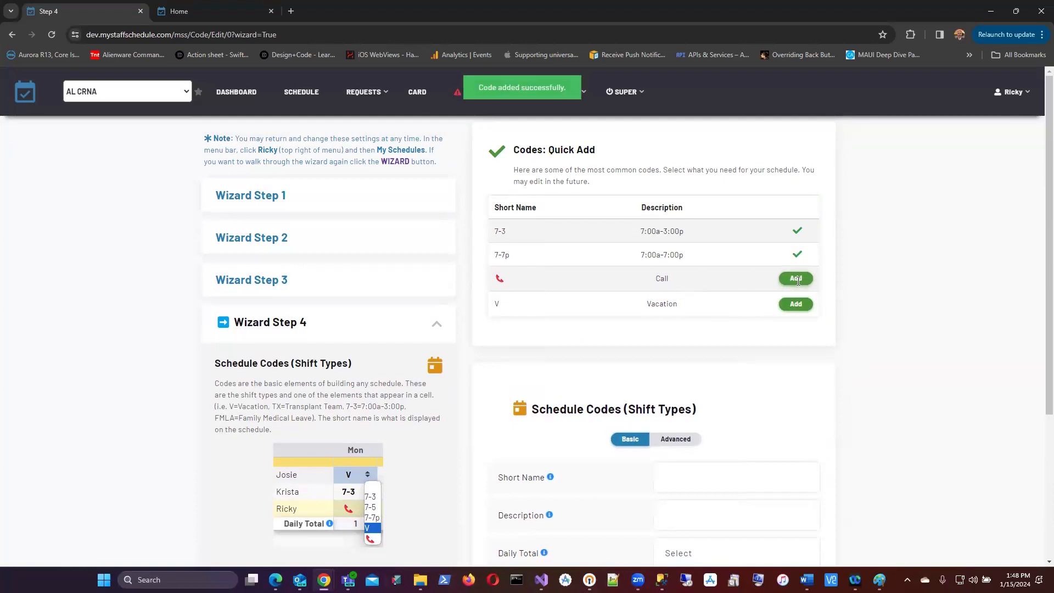
click(796, 279)
click(796, 303)
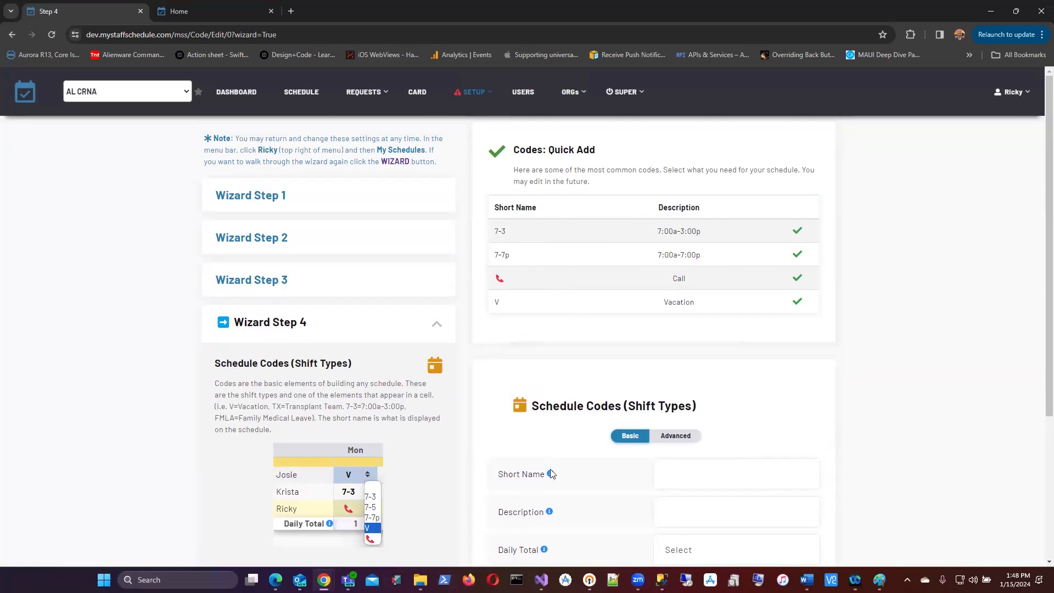
Step: Create a custom code with short name 7-5p that counts in the daily total
scroll(516, 406, down, 1)
scroll(516, 407, down, 1)
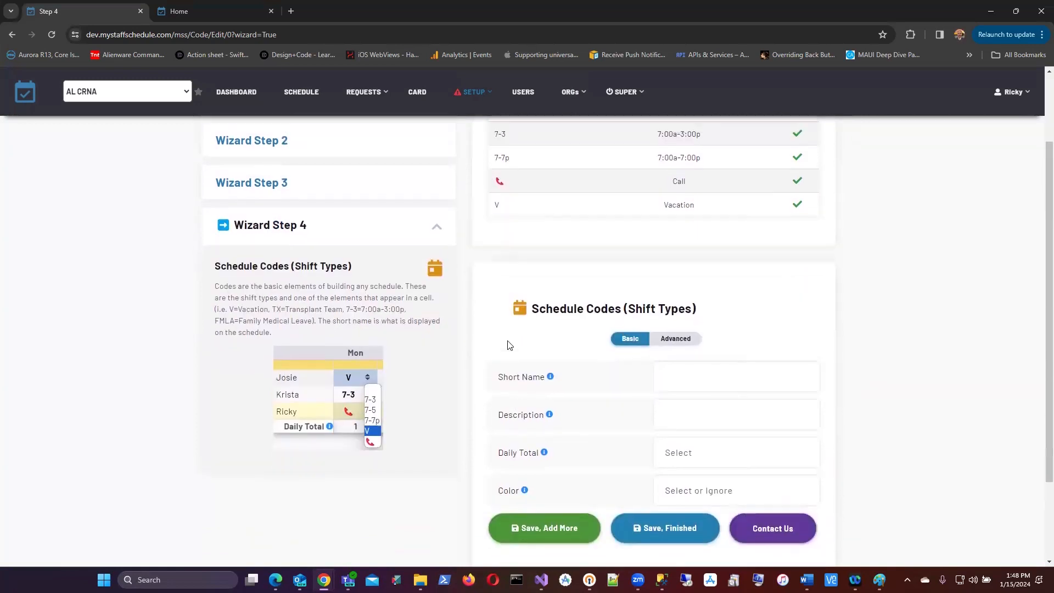
scroll(509, 332, up, 1)
click(675, 406)
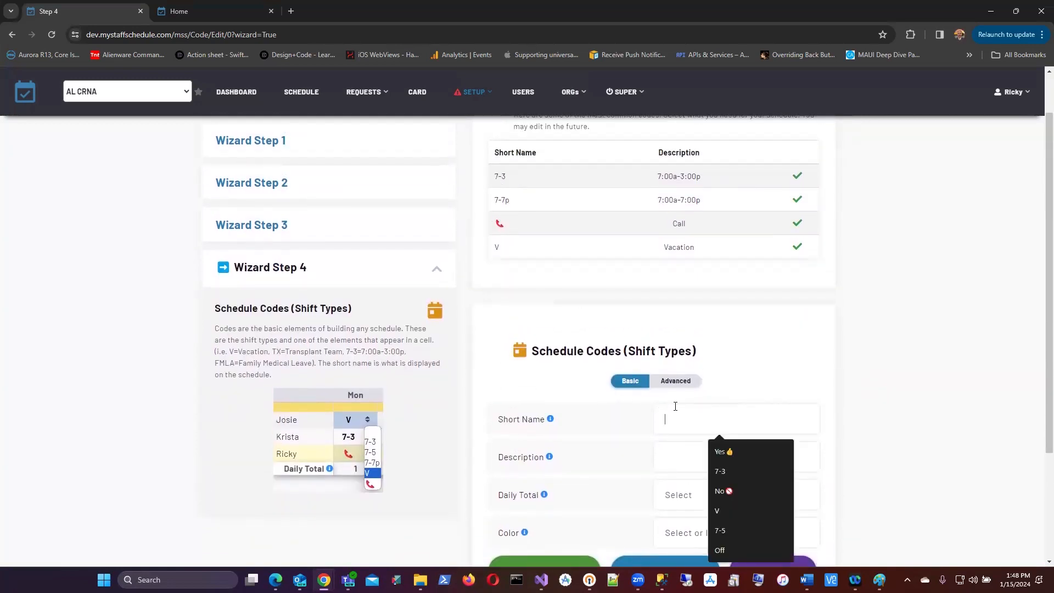
text(7-5)
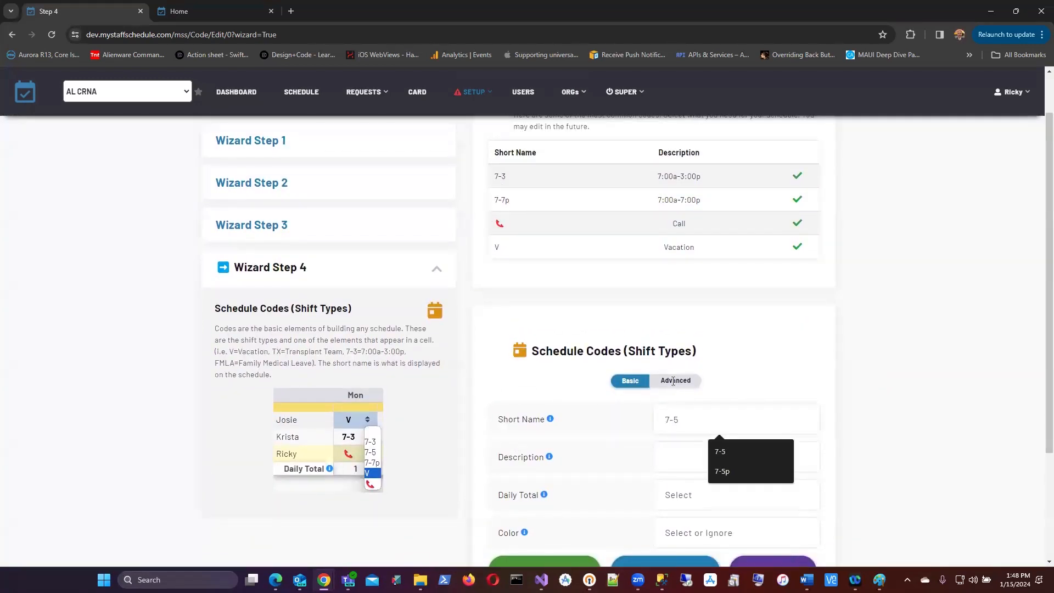
text(p)
scroll(670, 423, down, 1)
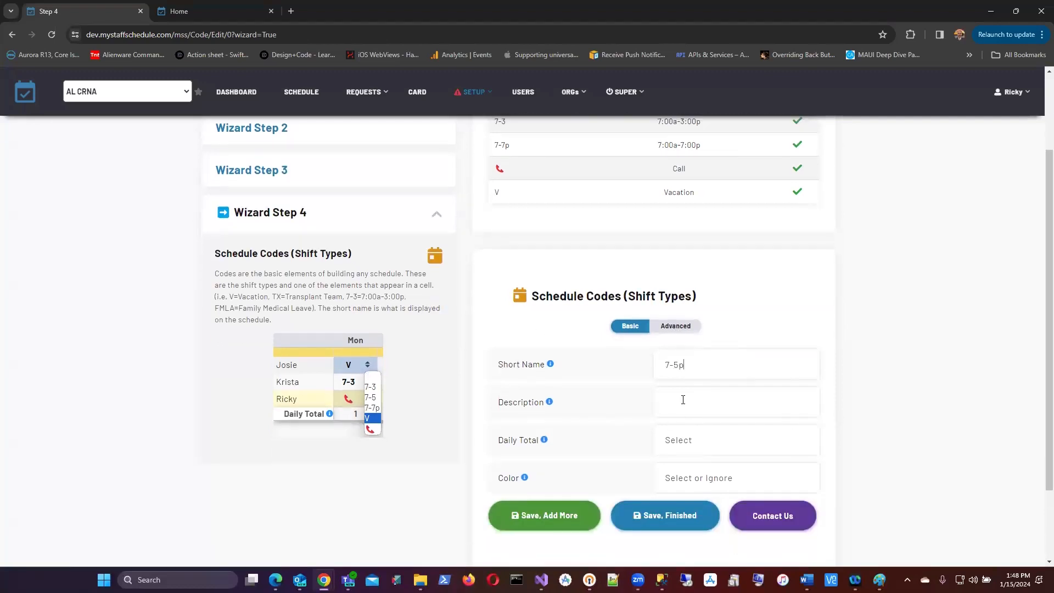
click(681, 402)
click(678, 442)
click(689, 471)
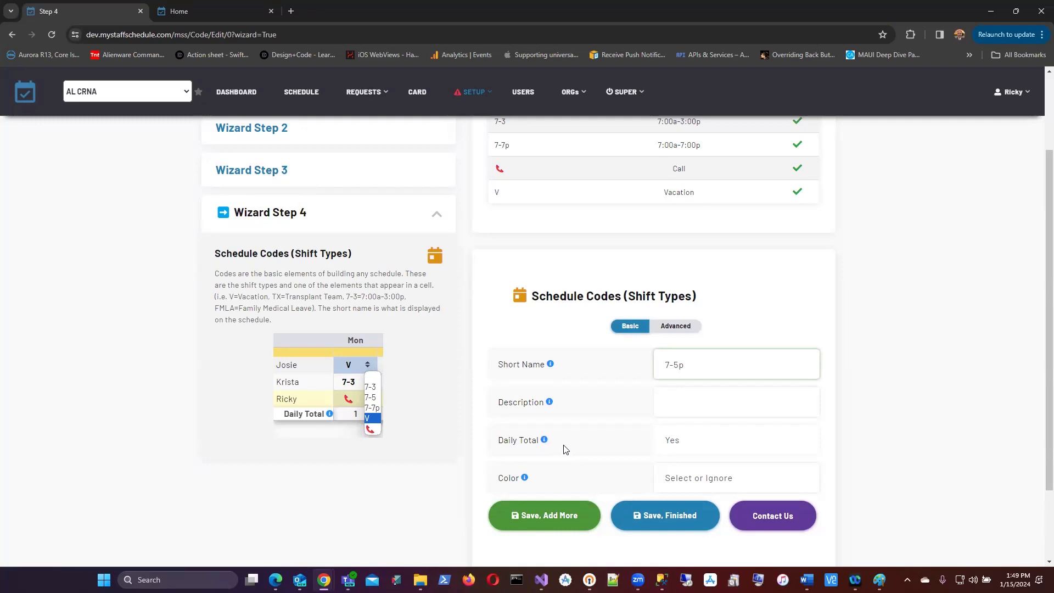
Step: Colour the 7-5p code Pink and save it, finishing the wizard
click(700, 479)
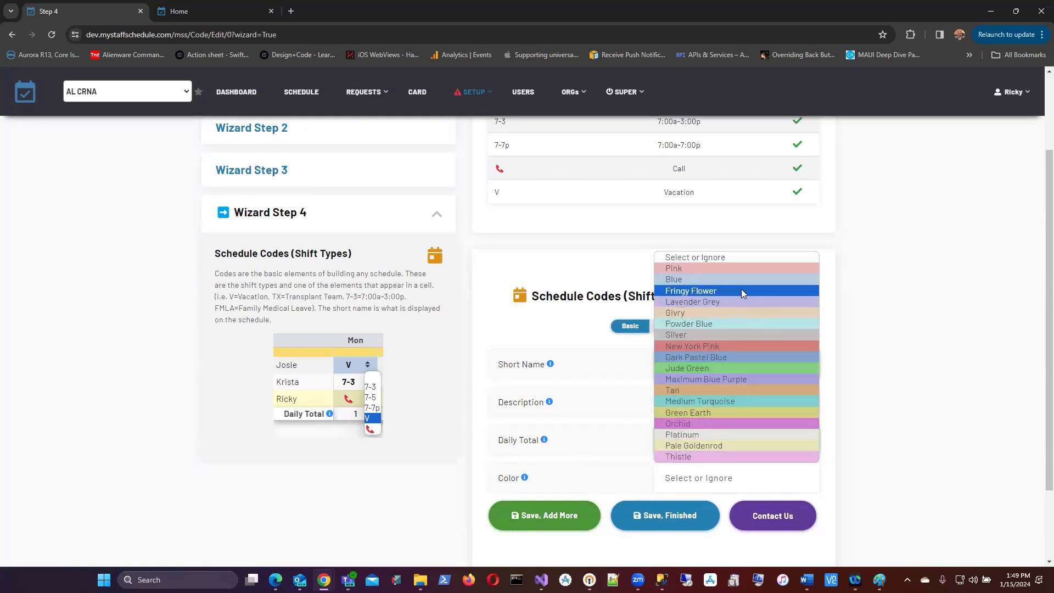
click(741, 268)
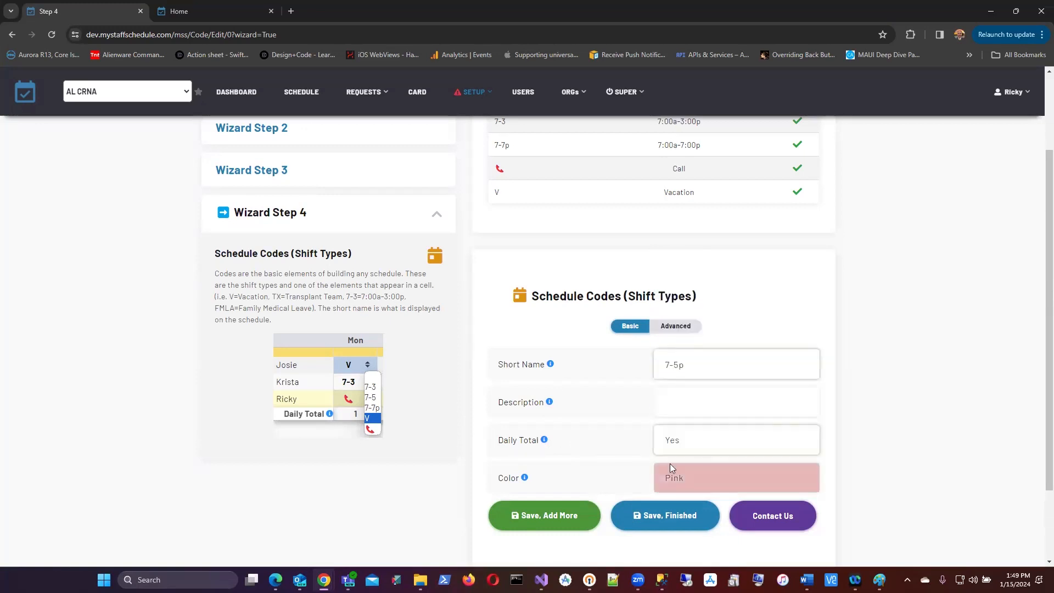
click(653, 518)
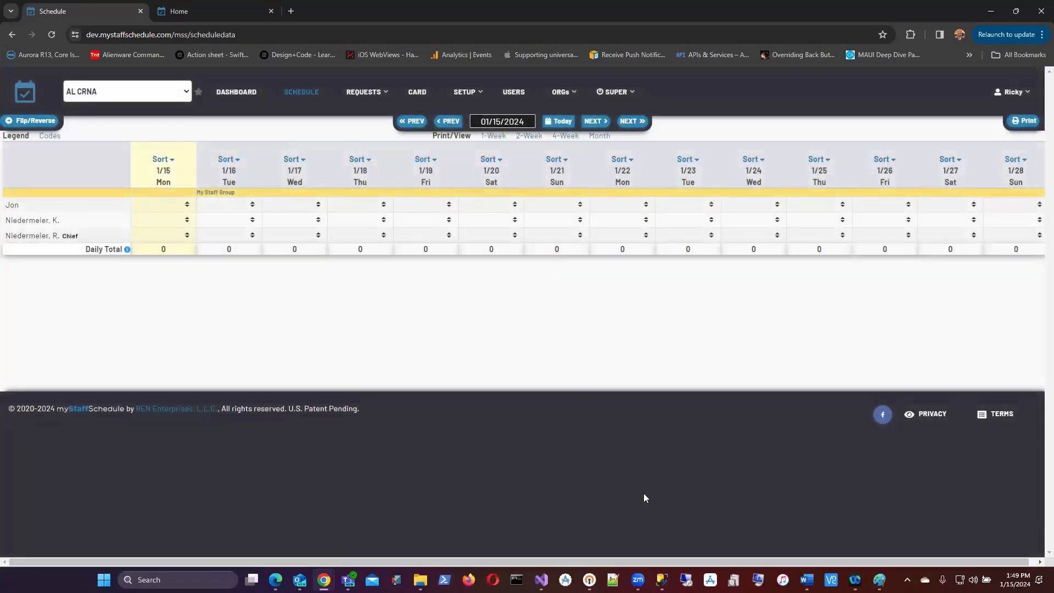
Step: Assign 7-3, 7-5p and 7-7p to the three staff on 1/15 and Call to the first on 1/16
click(187, 204)
click(189, 220)
click(189, 221)
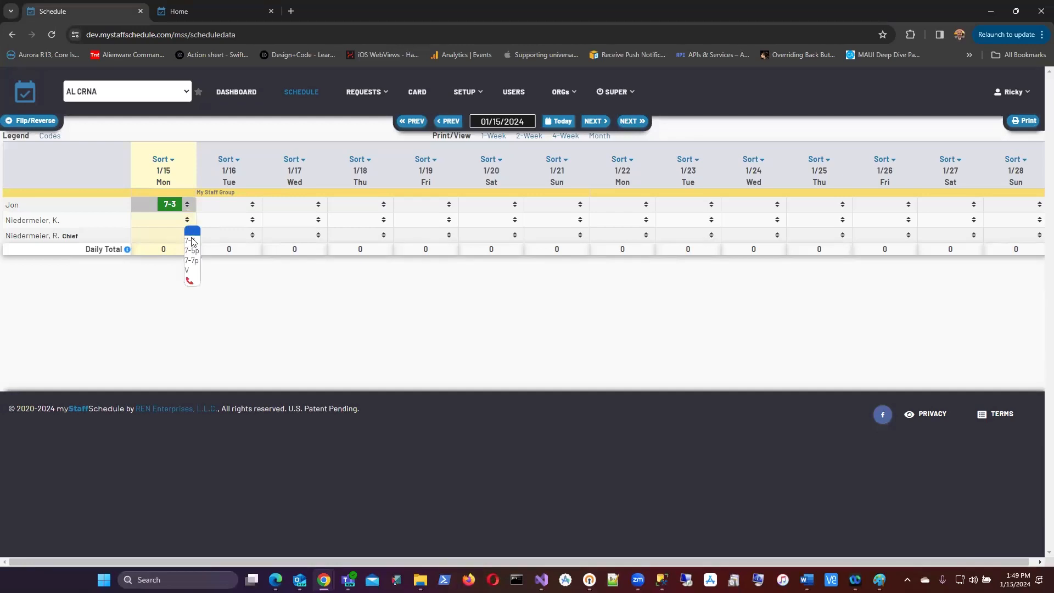
click(188, 249)
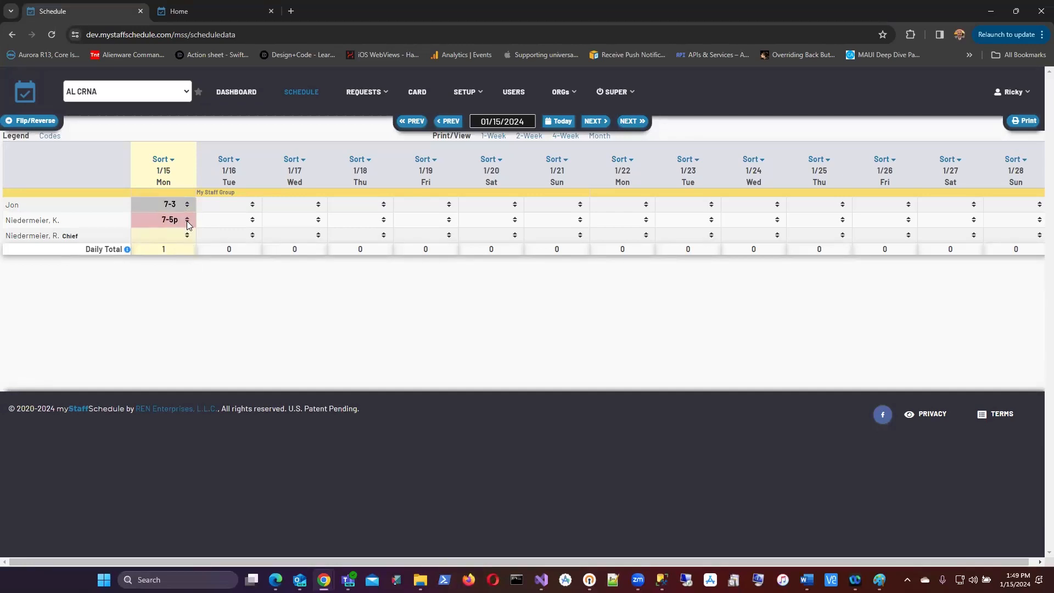
click(187, 235)
click(191, 276)
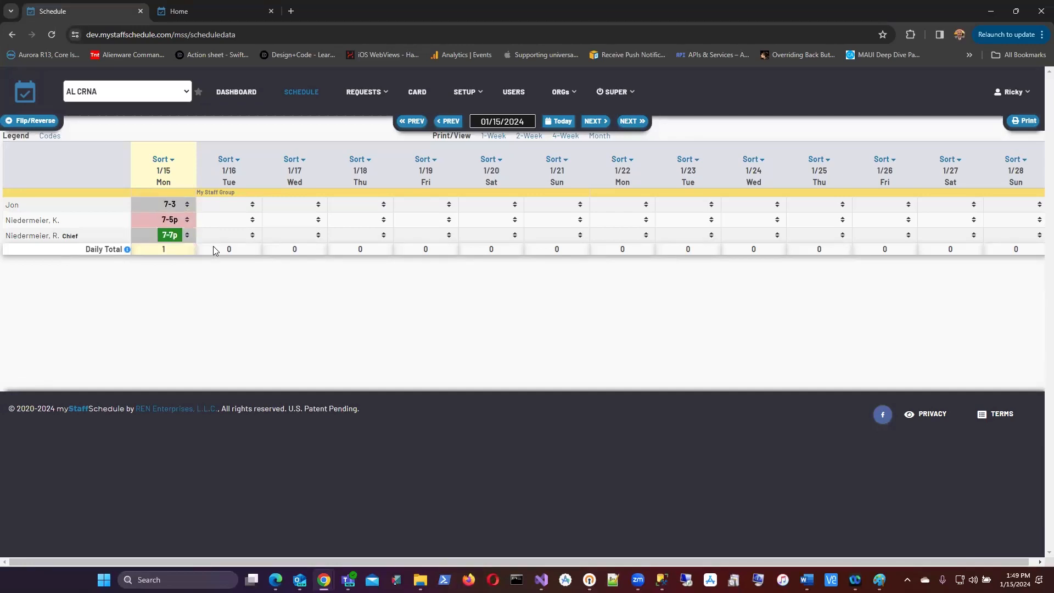
click(253, 204)
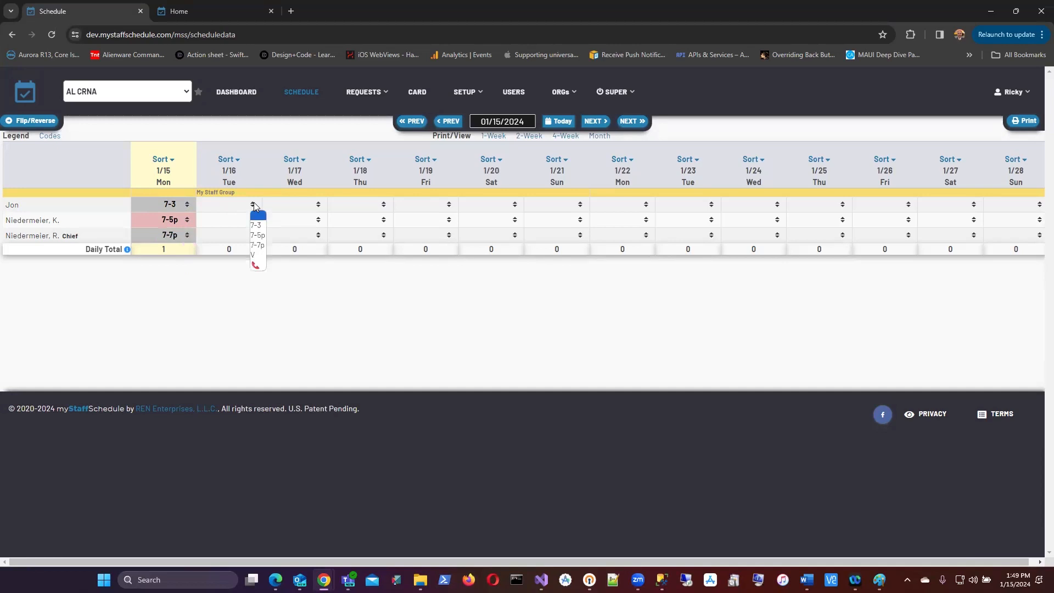
click(256, 265)
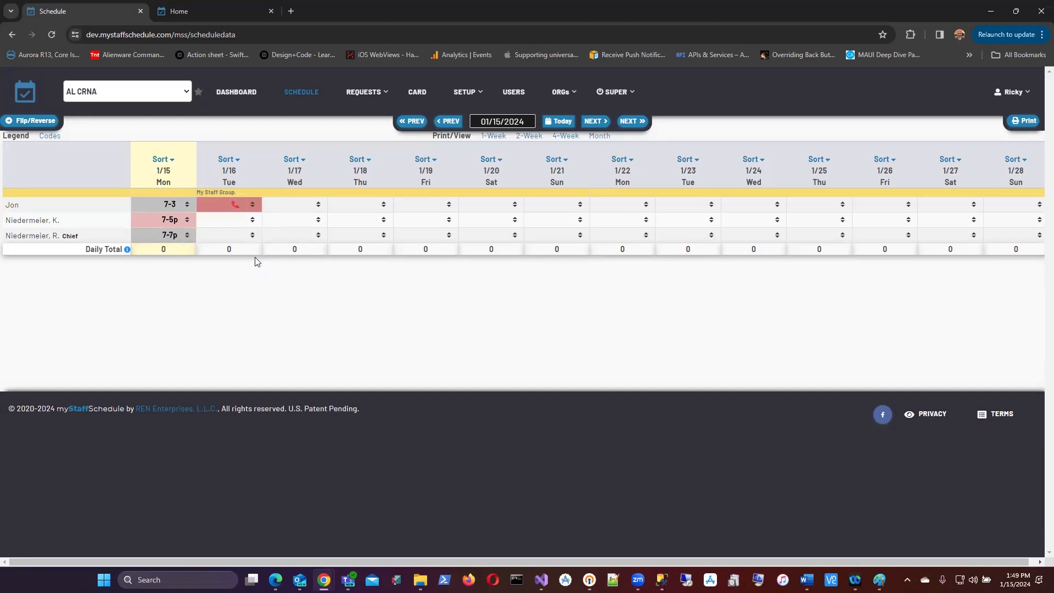